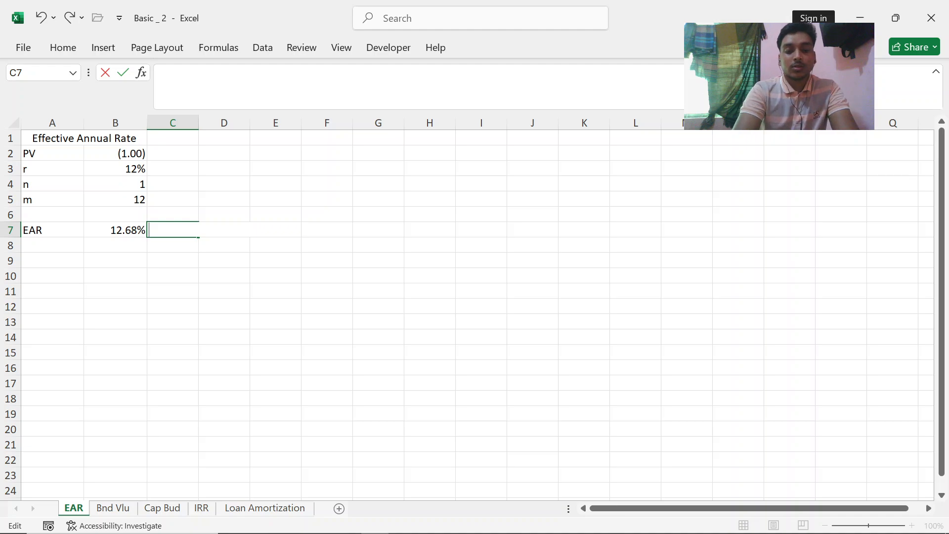
Start an FV formula in cell C7 with the annual rate divided by the compounding frequency, B3/B5, as the rate.
type("=")
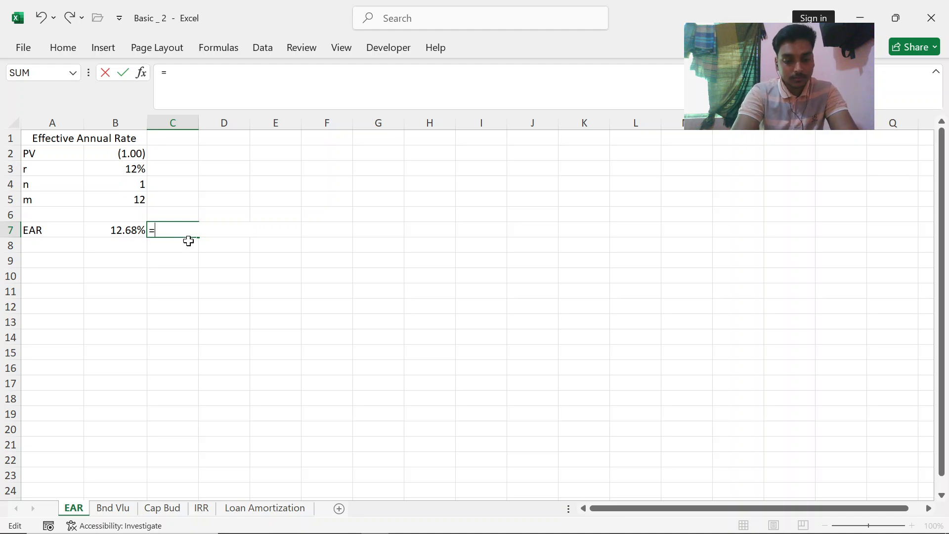
type("fv")
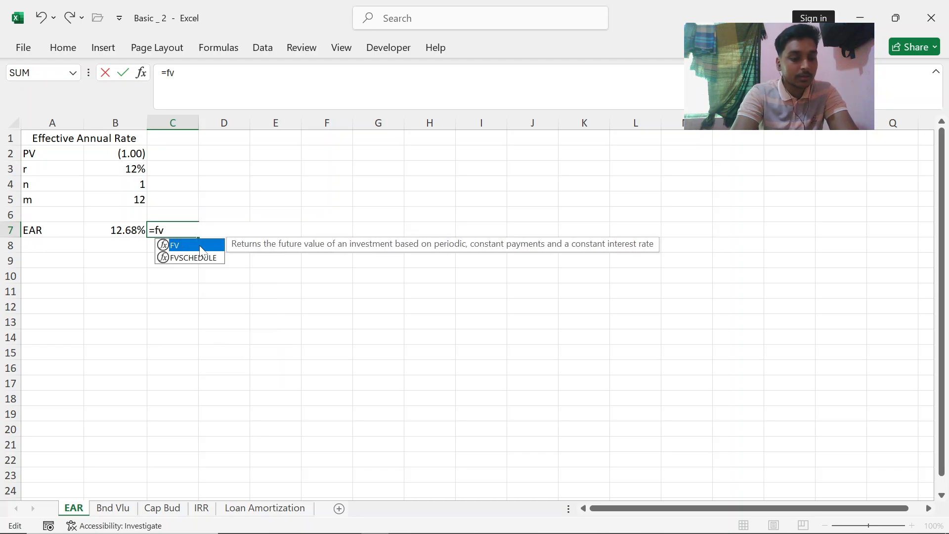
double_click(201, 245)
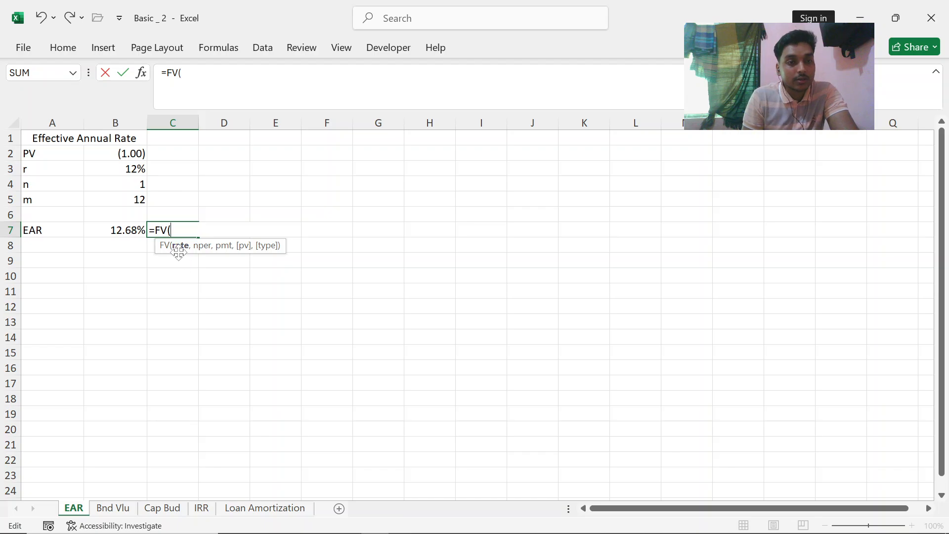
left_click(133, 172)
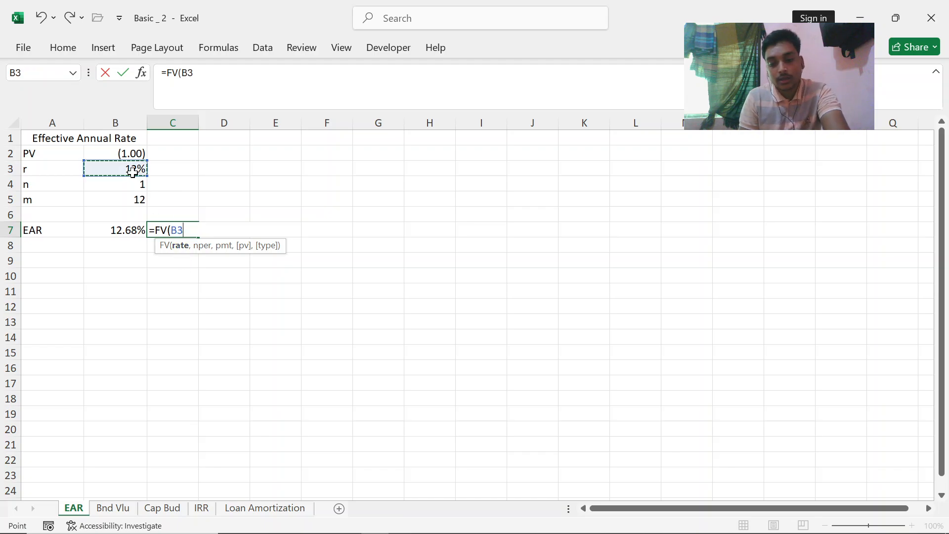
type("/")
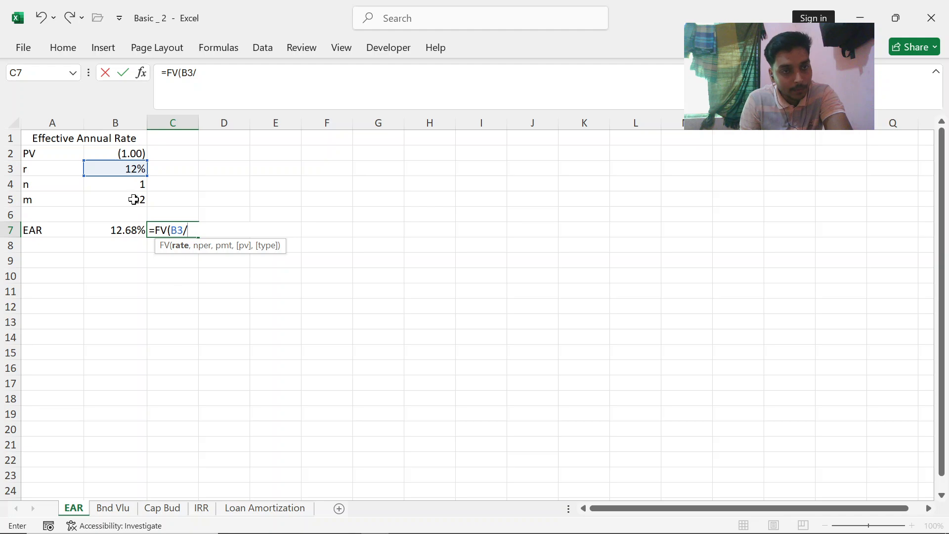
left_click(134, 199)
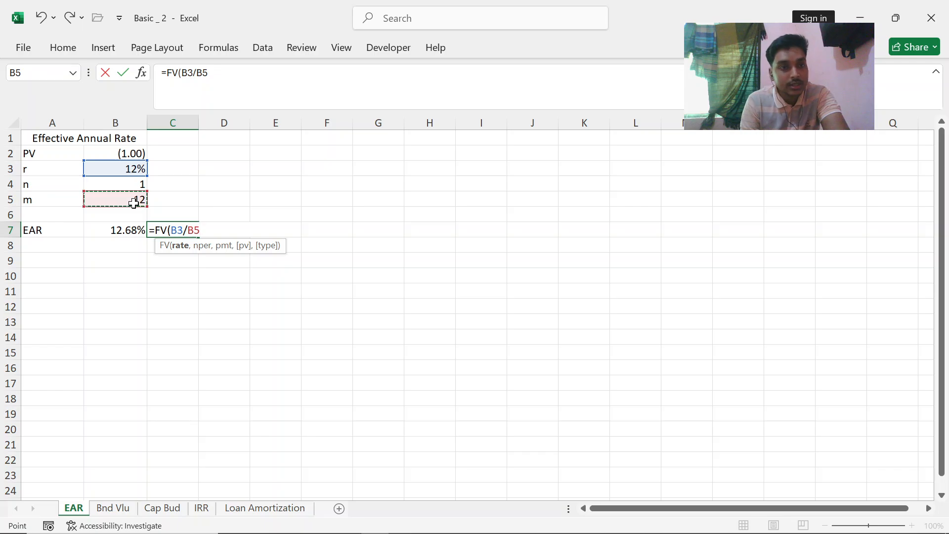
type(",")
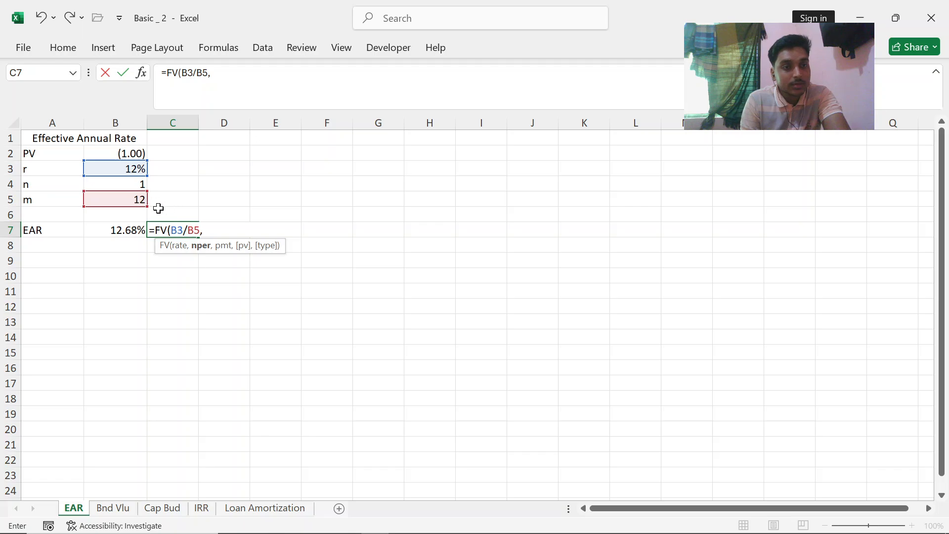
left_click(136, 184)
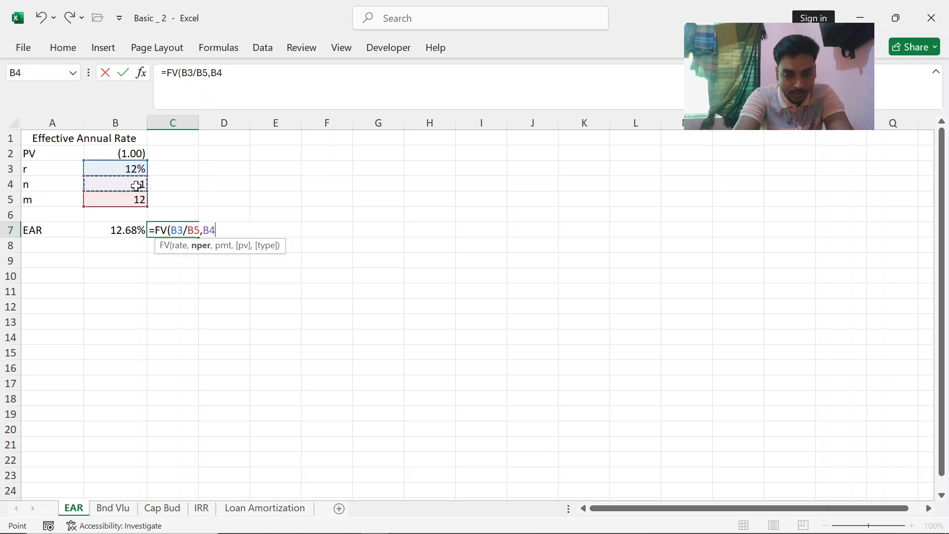
type("*")
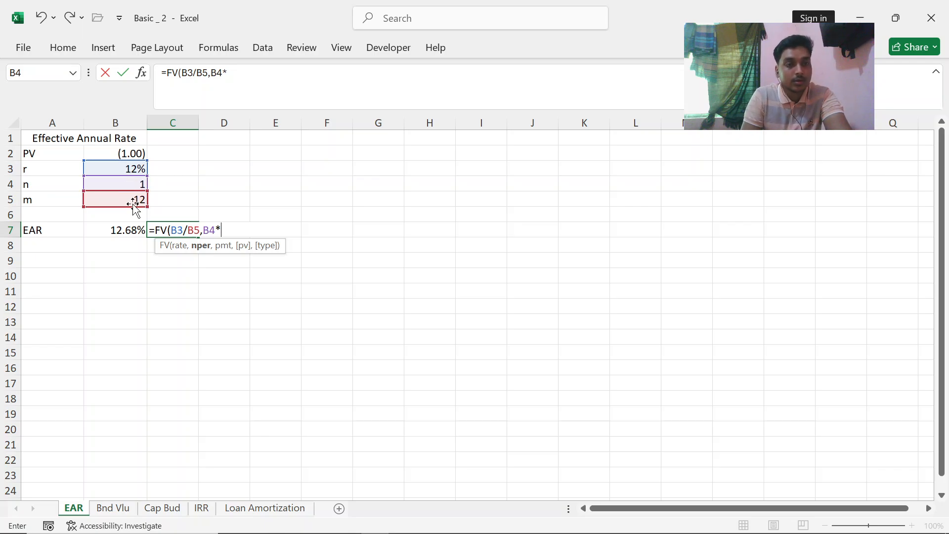
left_click_drag(130, 192, 129, 198)
left_click(128, 199)
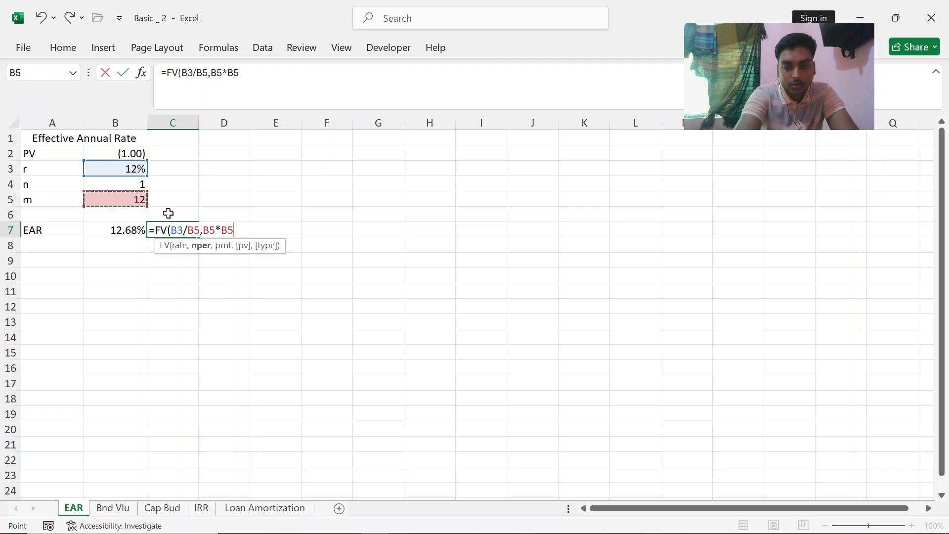
key("BackSpace")
key("BackSpace")
key("BackSpace")
key("BackSpace")
key("BackSpace")
type("B")
key("BackSpace")
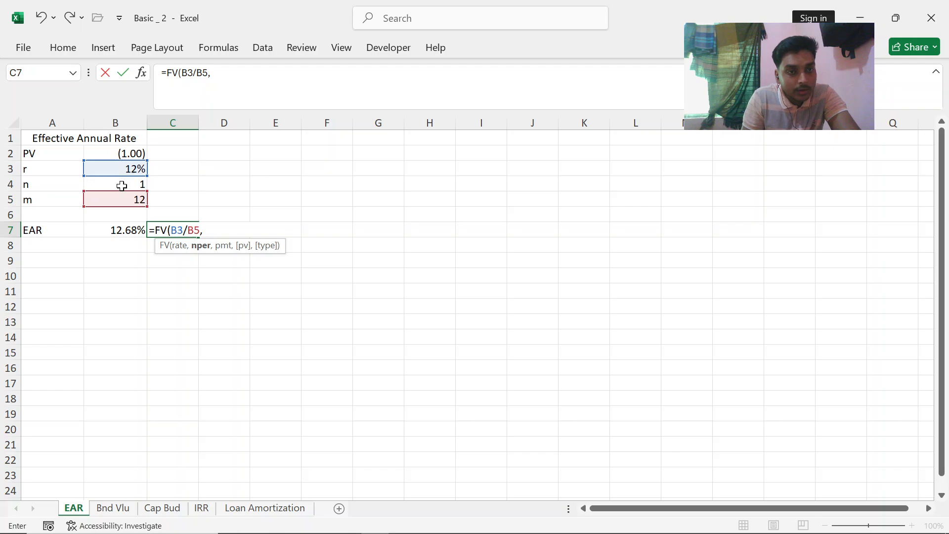
Set the FV formula's number of periods to years times compounding frequency, B4*B5.
left_click(125, 184)
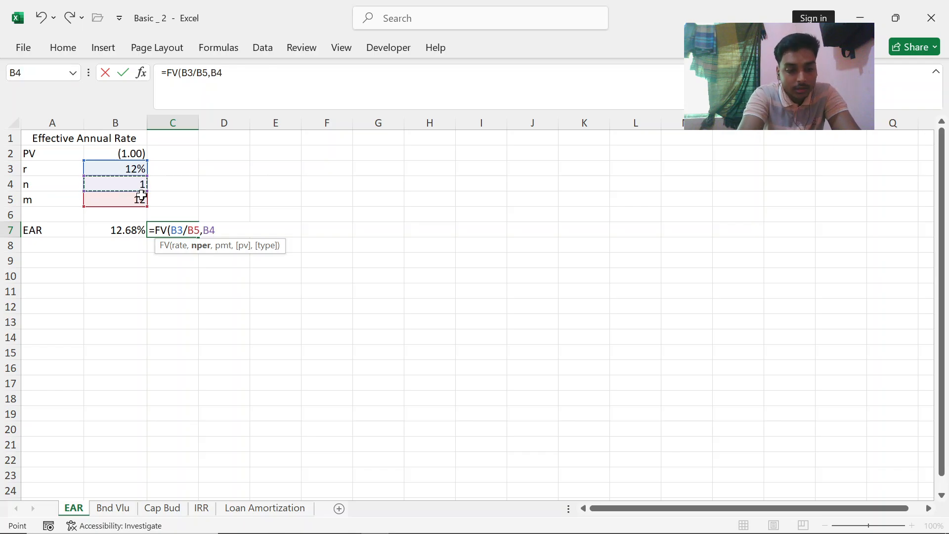
type("*")
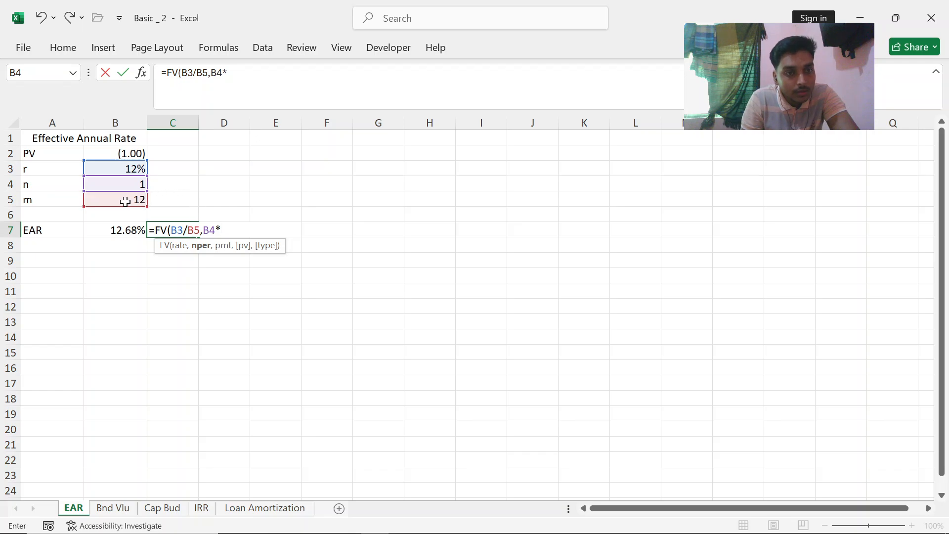
left_click(125, 201)
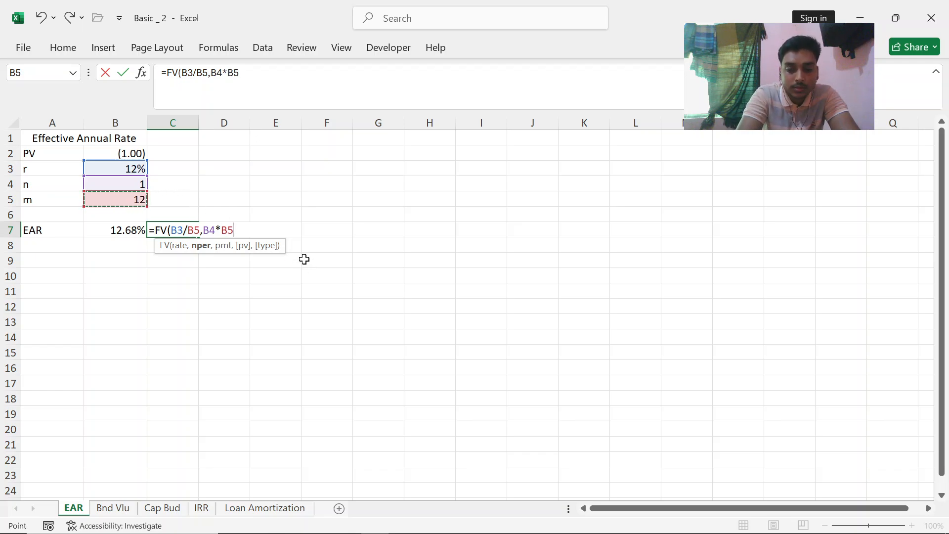
type(",")
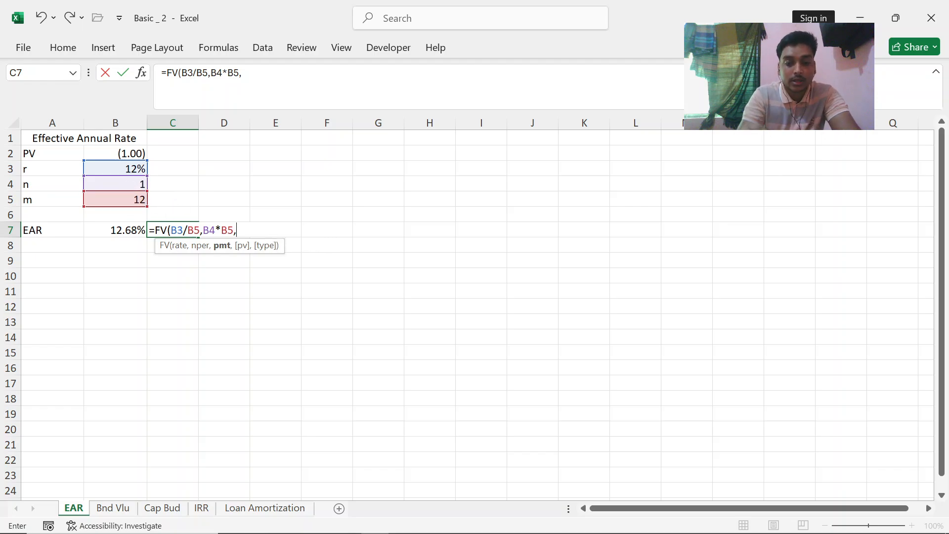
Complete the C7 formula with payment 0, present value B2 and type 0, subtract 1 from the FV result, and enter it.
type("0")
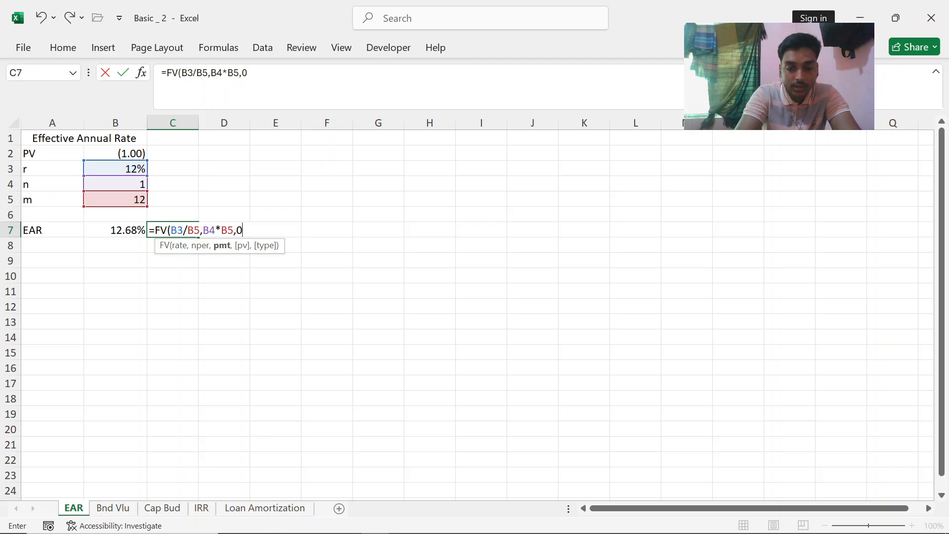
type(",")
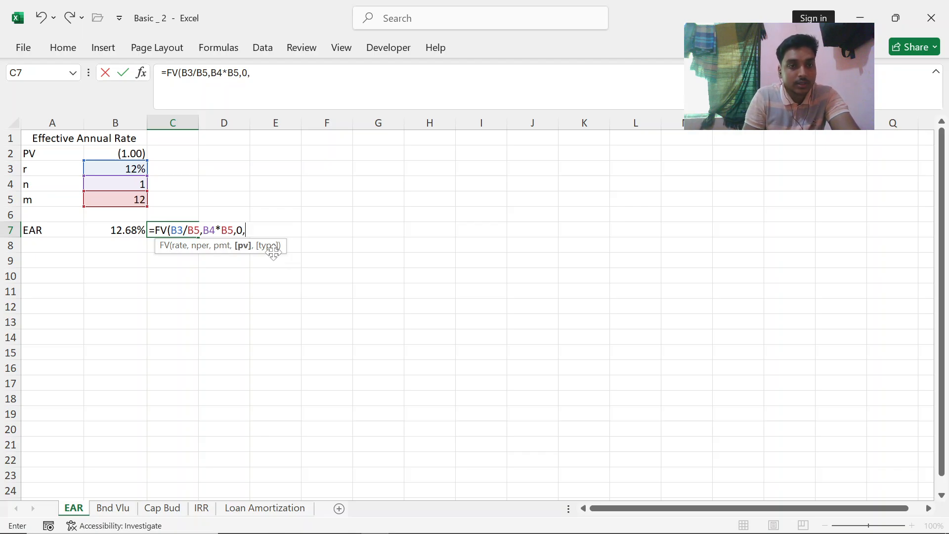
left_click(127, 153)
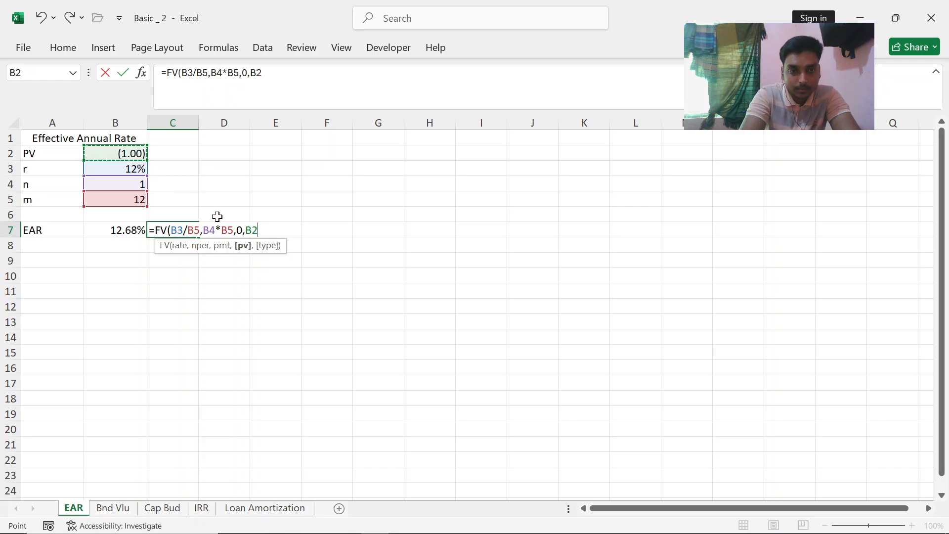
type(",0")
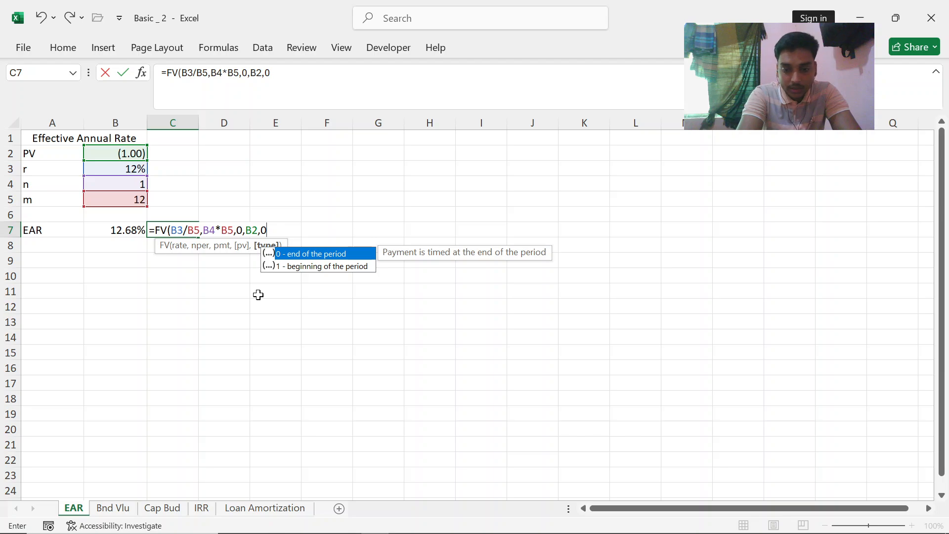
type(")")
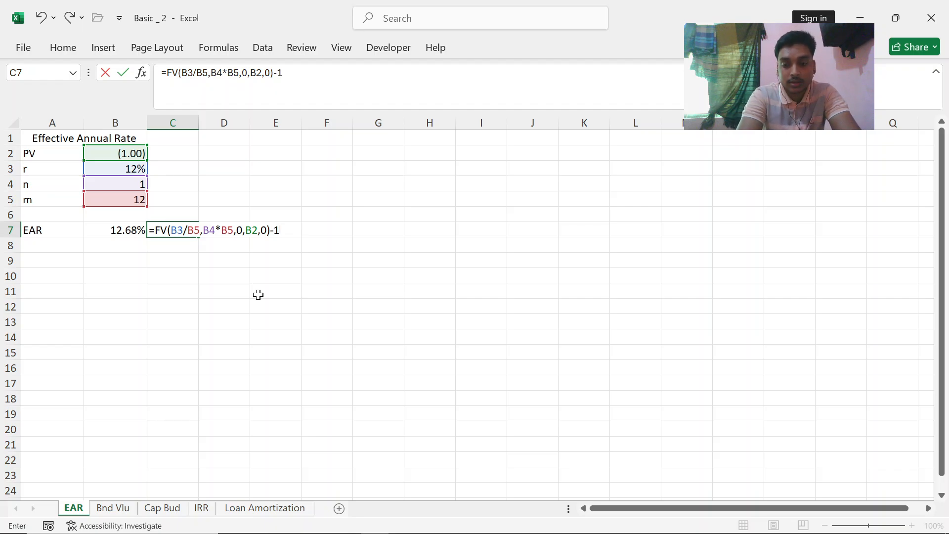
type("-1")
key("Return")
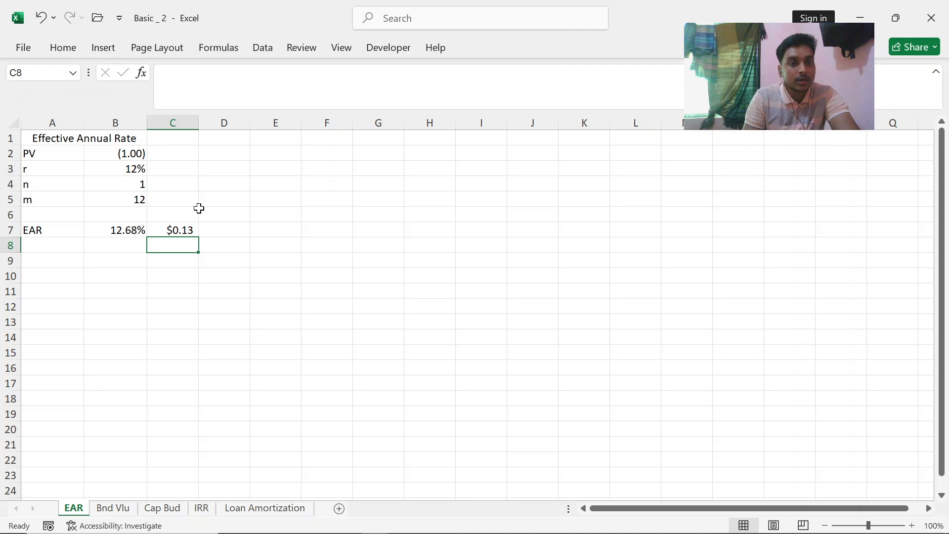
Format the effective annual rate in C7 as a percentage with two decimal places.
left_click(176, 233)
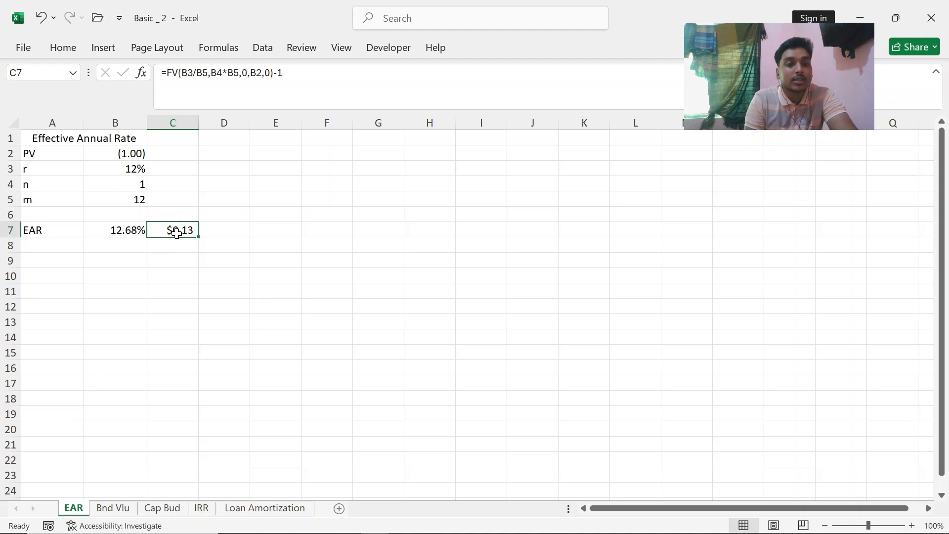
left_click(57, 51)
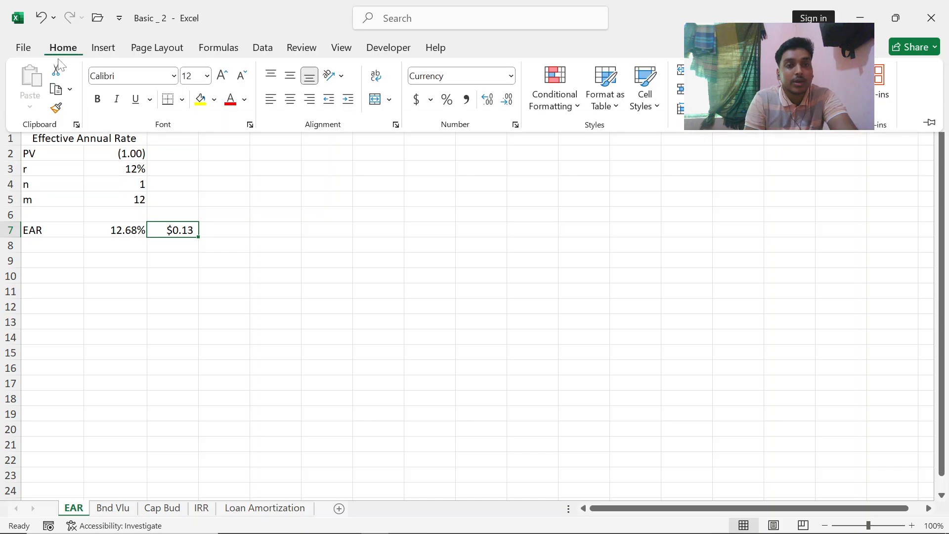
left_click(448, 101)
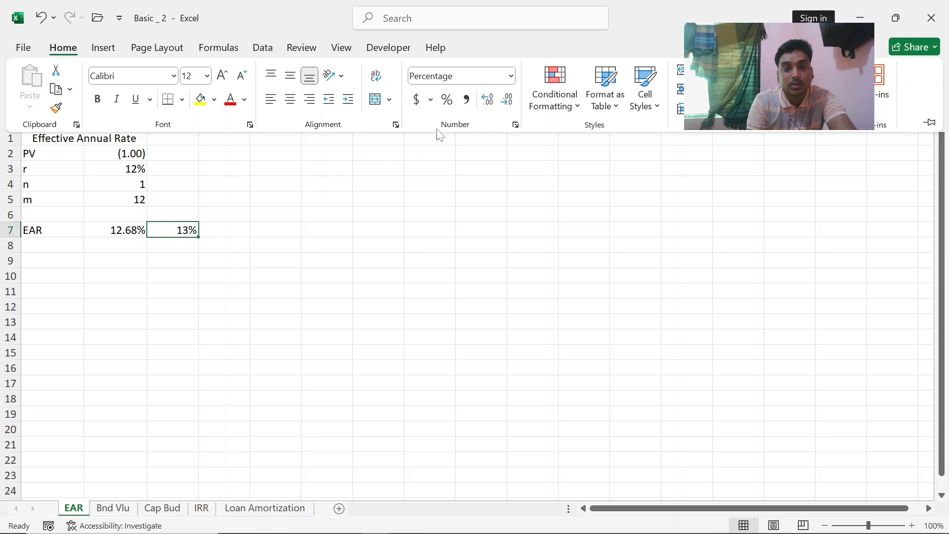
left_click(488, 107)
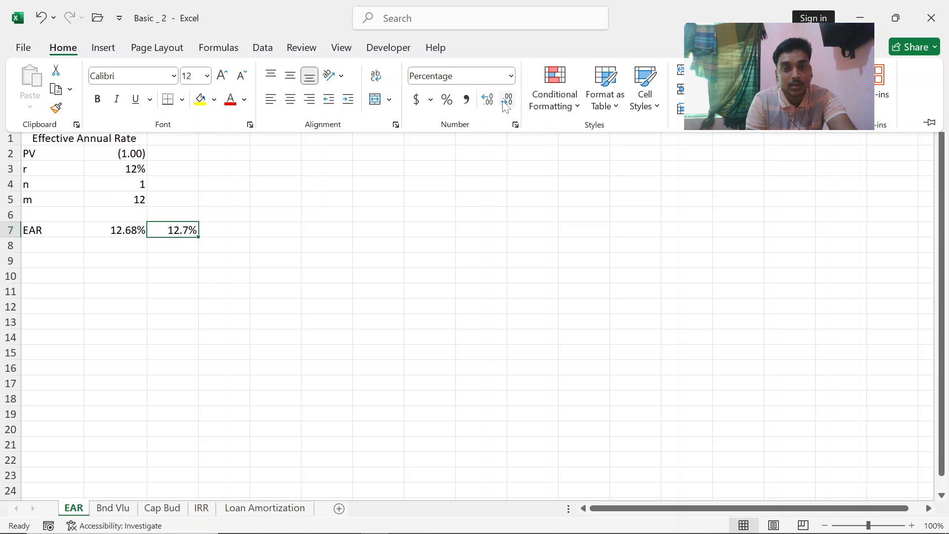
left_click(487, 105)
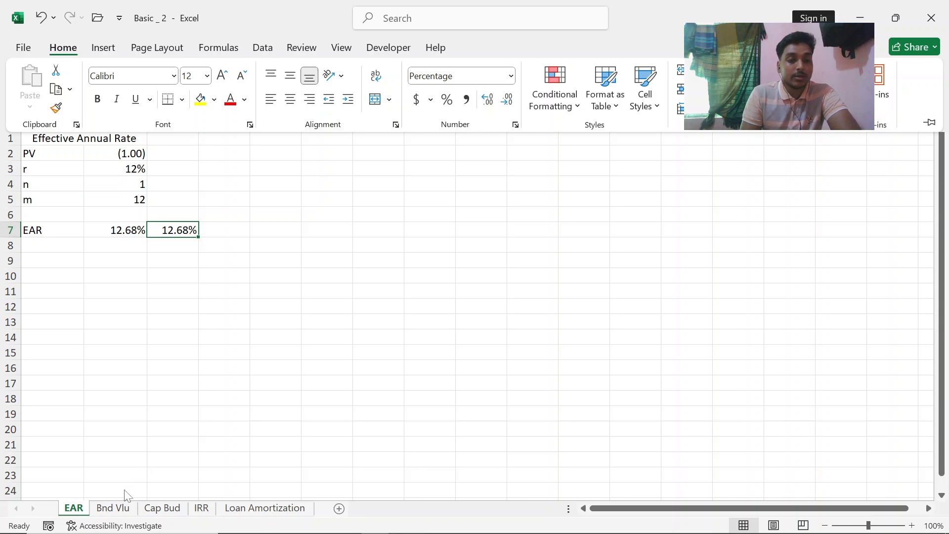
Open the Bnd Vlu sheet and inspect the existing present value of bond formula in B6.
left_click(115, 511)
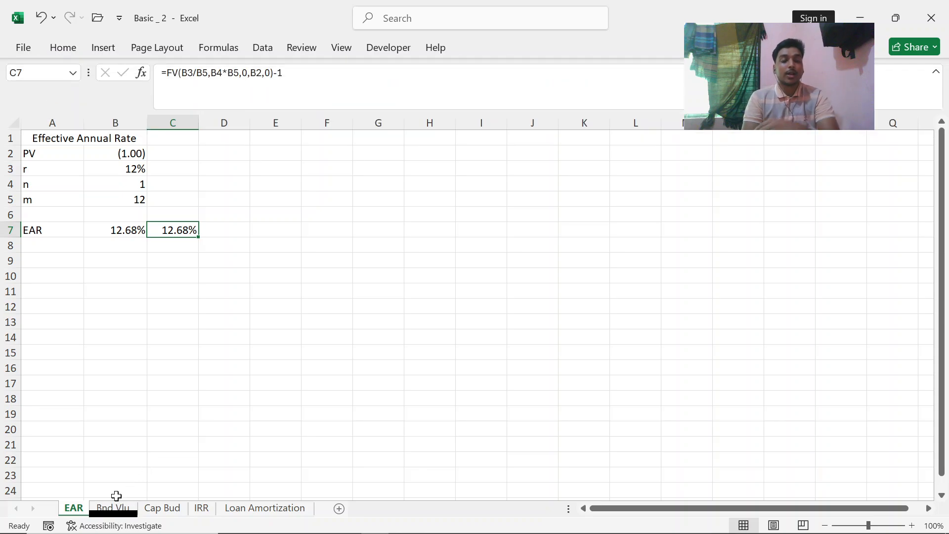
scroll(127, 462, "down", 1)
scroll(127, 462, "up", 1)
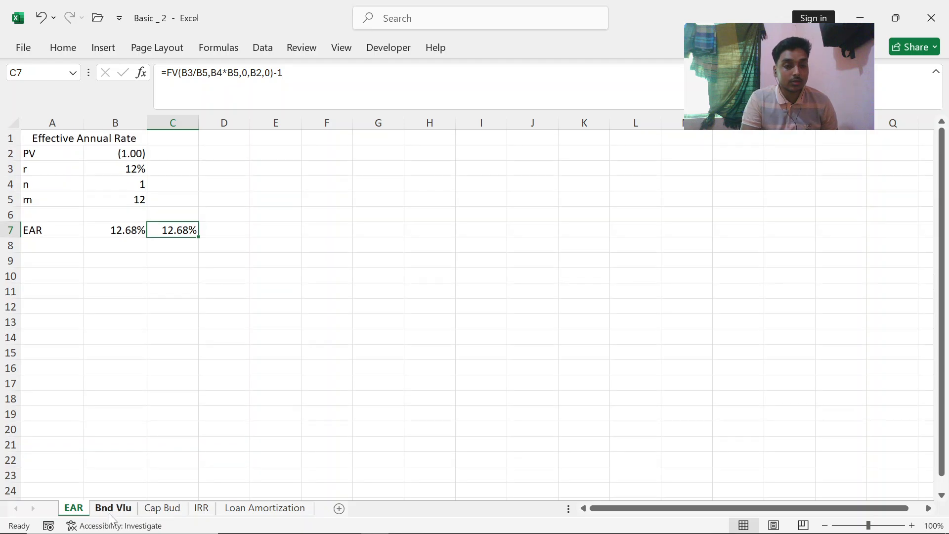
left_click(111, 509)
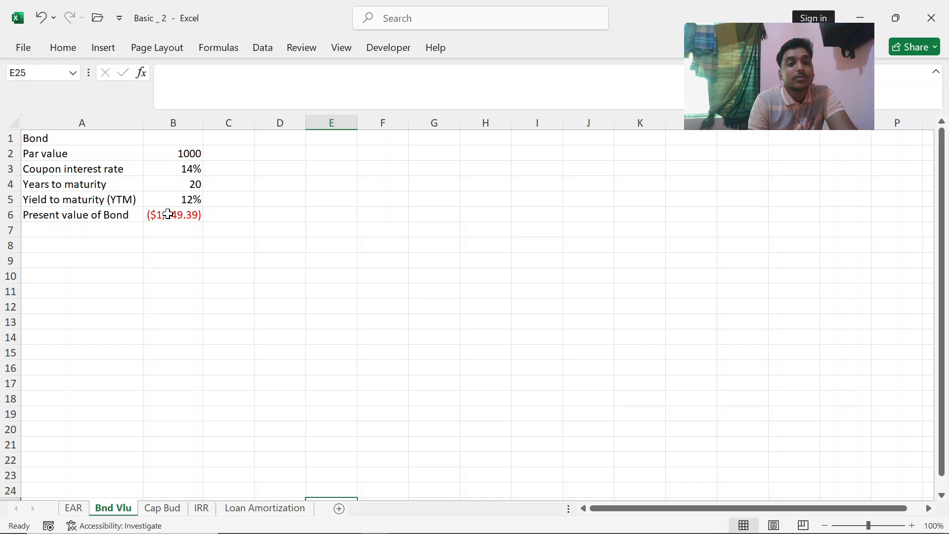
left_click(166, 216)
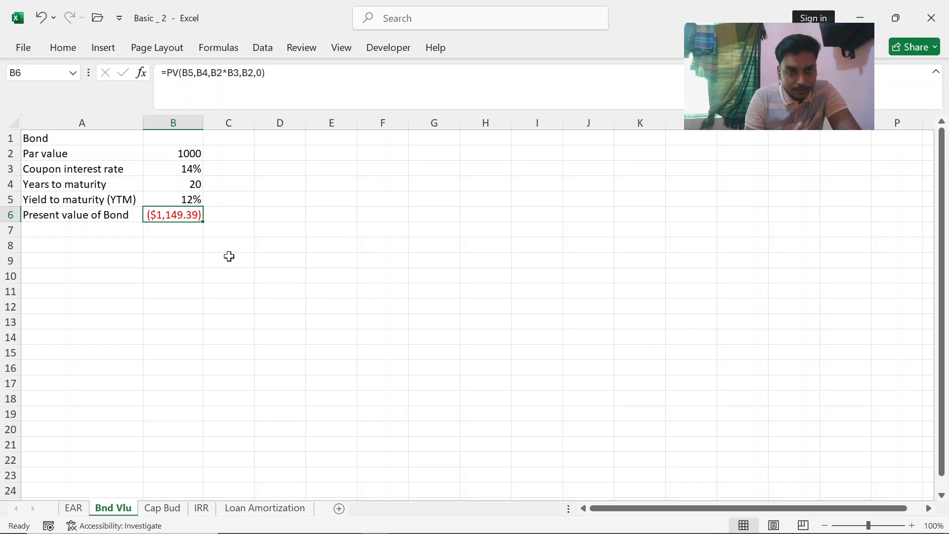
Start a PV formula in C6 using the yield to maturity B5 as rate and years to maturity B4 as number of periods.
left_click(226, 213)
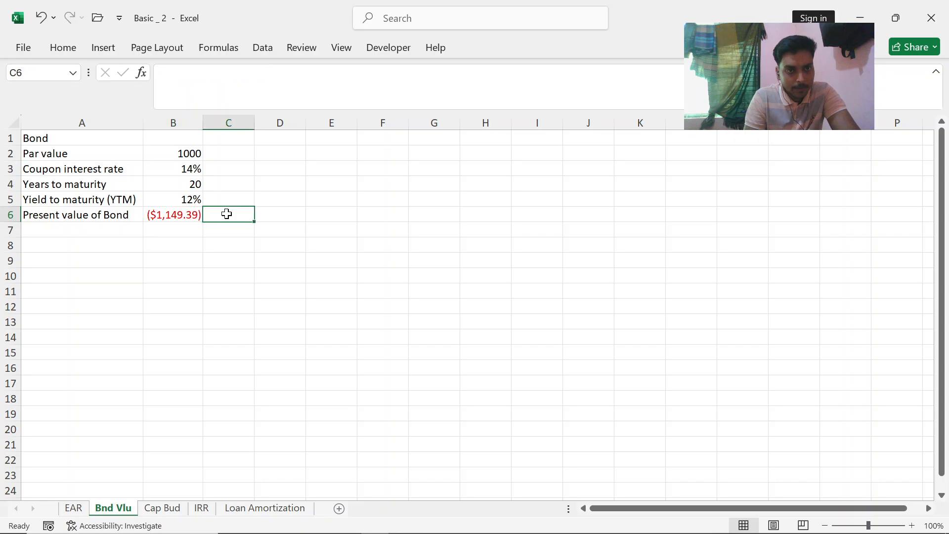
type("=p")
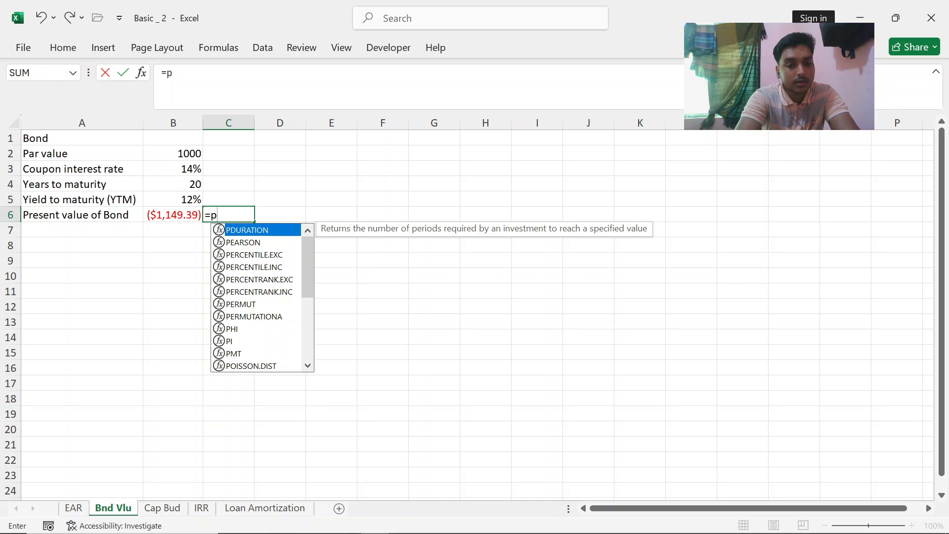
type("v")
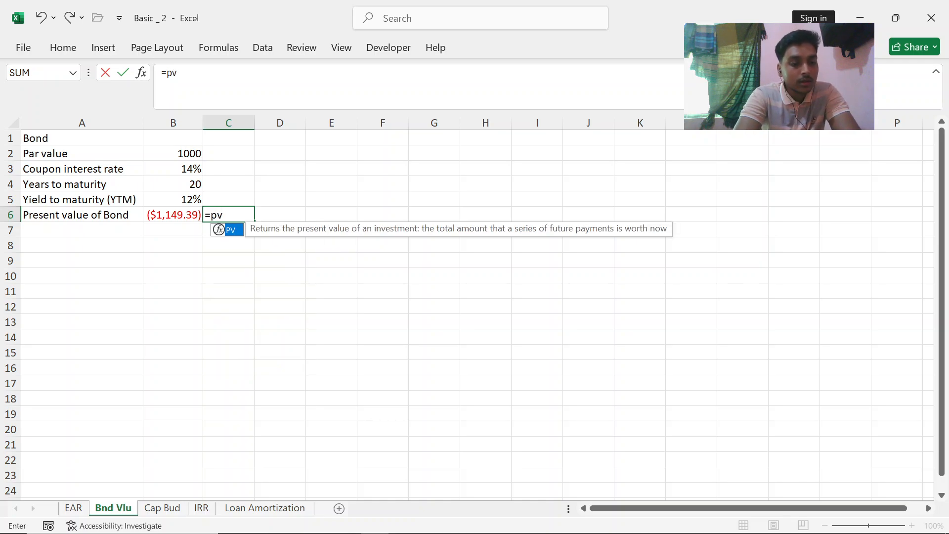
key("Tab")
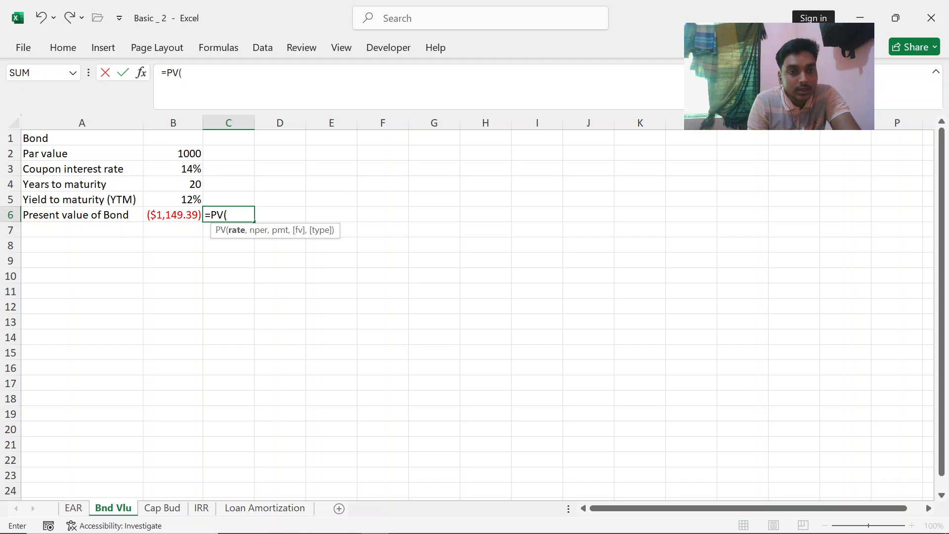
left_click(188, 201)
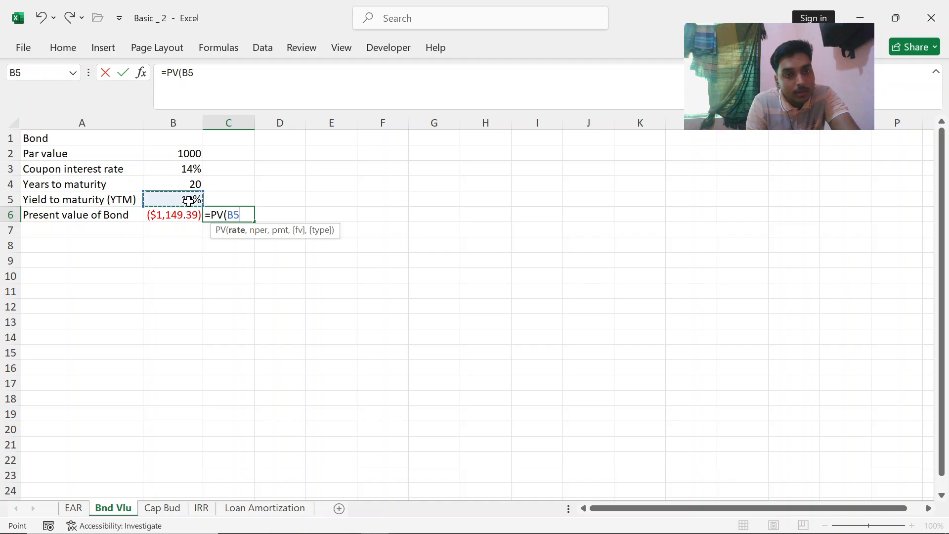
type(",")
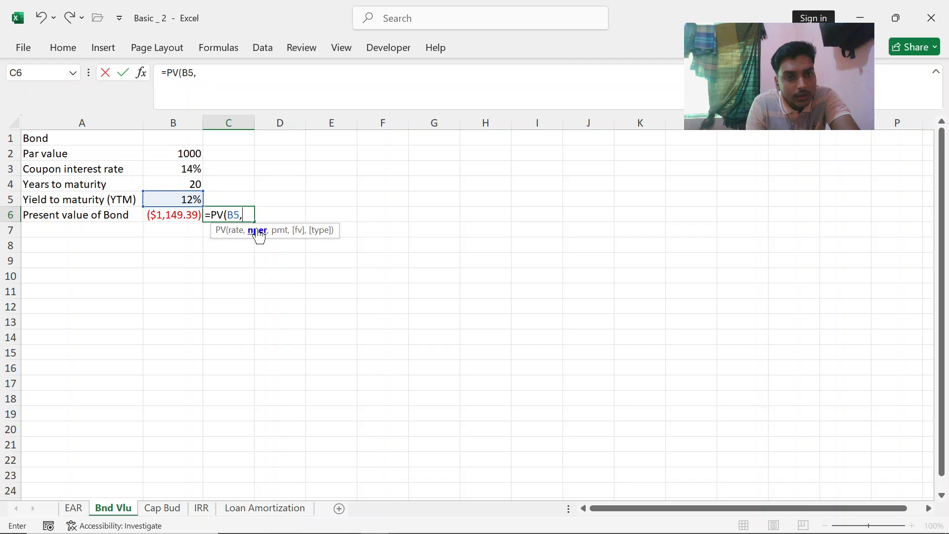
left_click(196, 185)
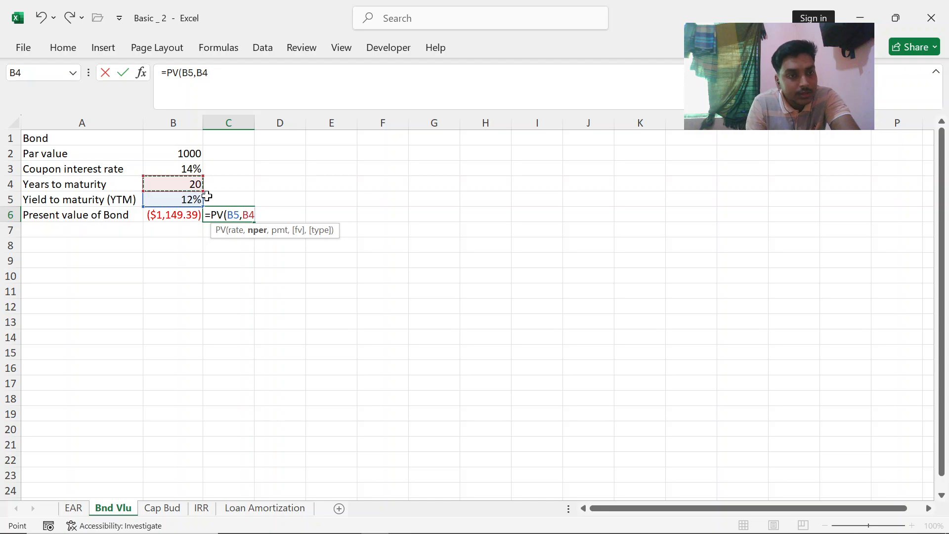
type(",")
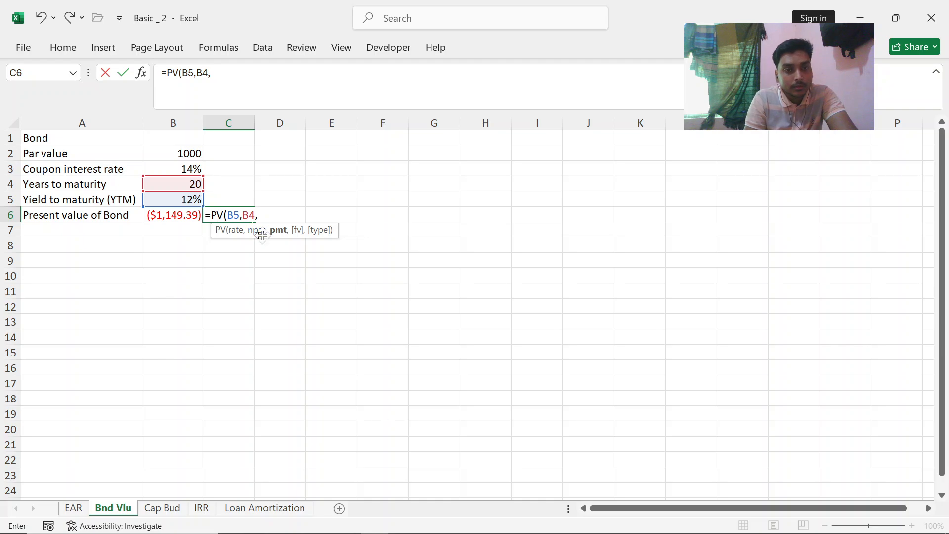
Complete the C6 PV formula with payment B2*B3, future value B2 and type 0, and enter it.
left_click(181, 155)
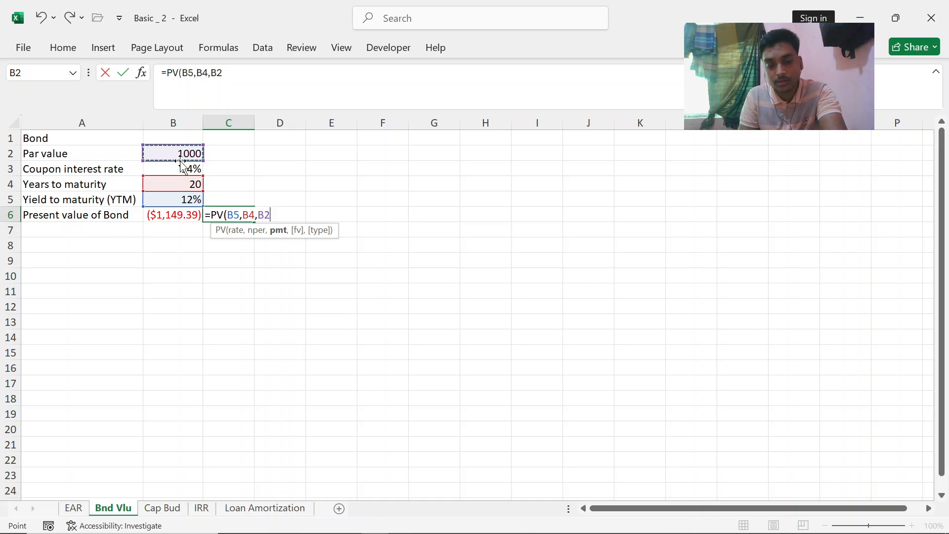
type("*")
left_click(184, 168)
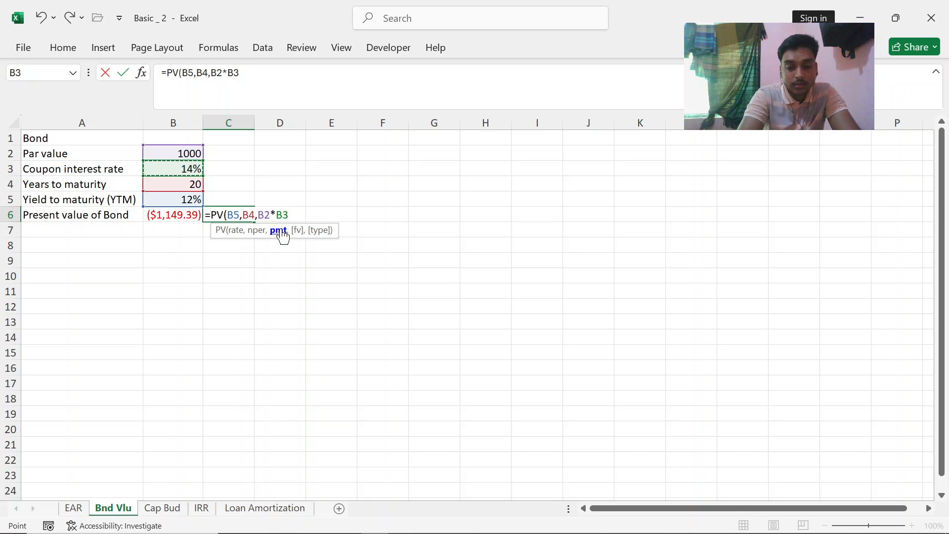
type(",")
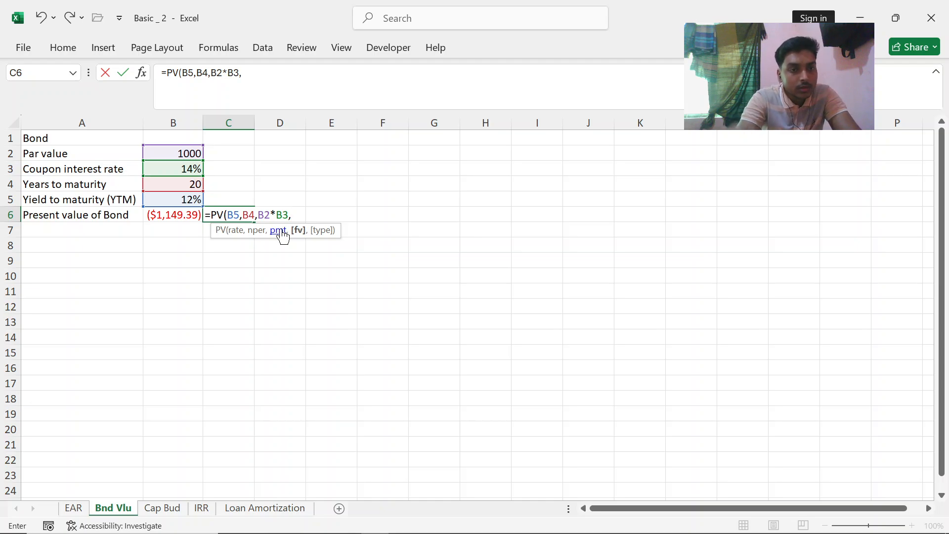
left_click(171, 156)
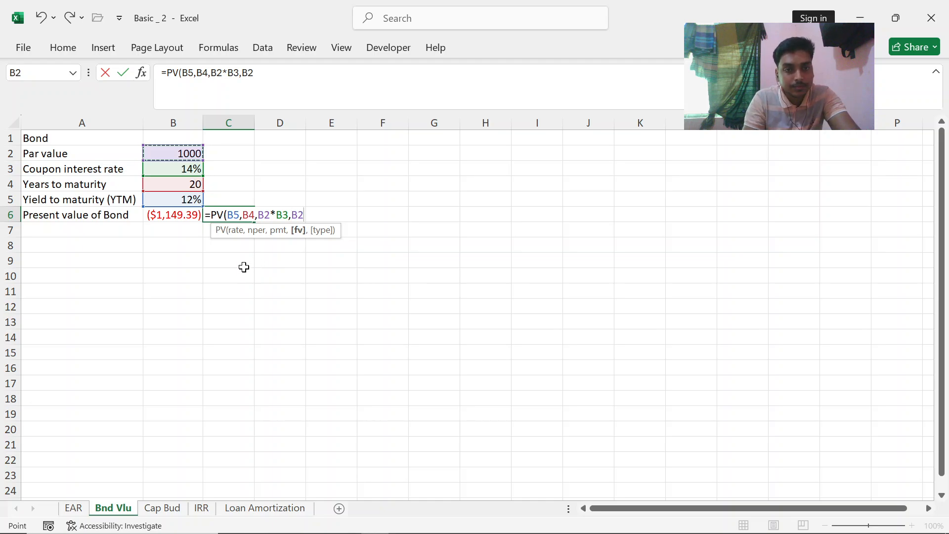
type(",")
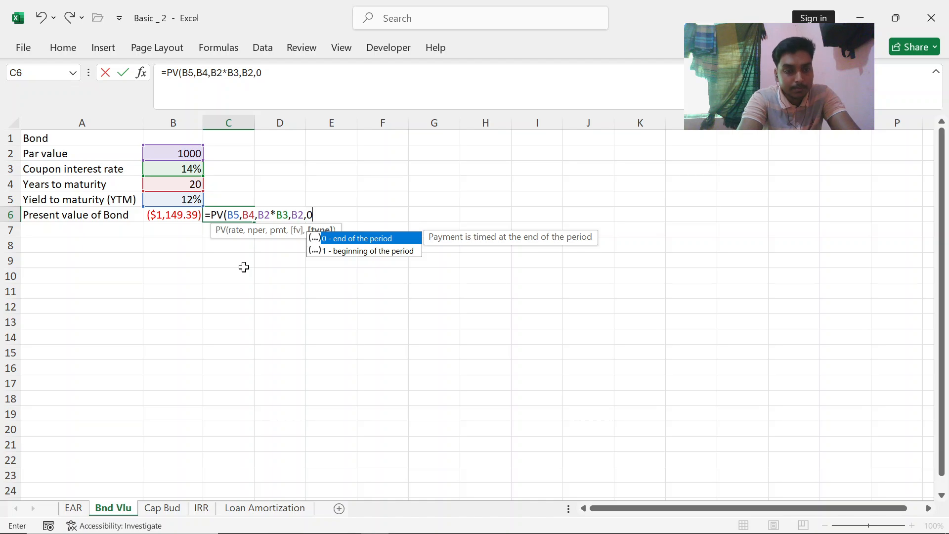
type("0)")
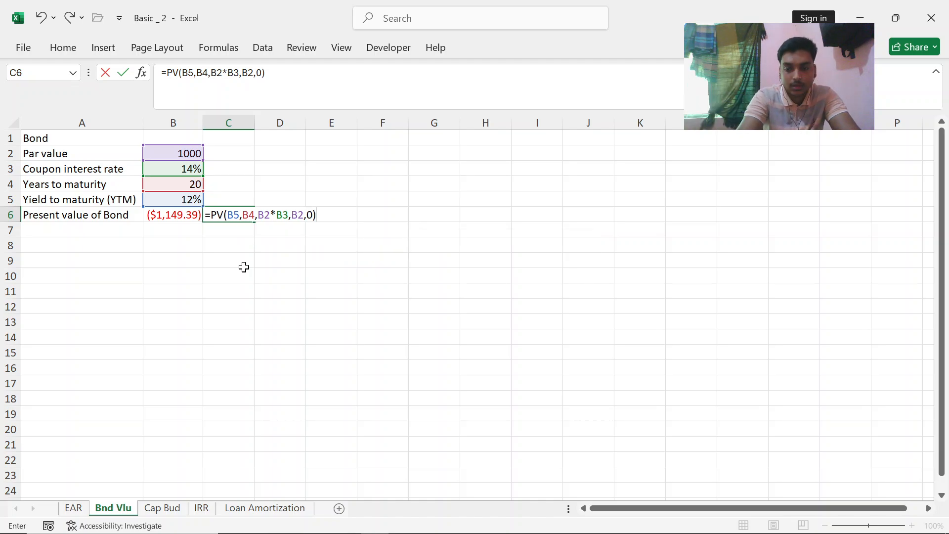
key("Return")
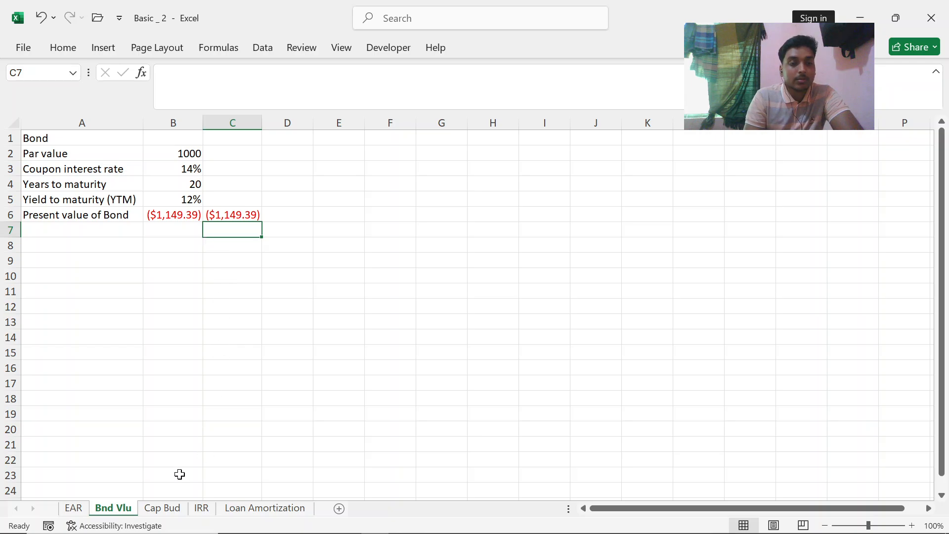
Open the Cap Bud sheet and inspect Project 1's existing NPV formula in C14.
left_click(166, 508)
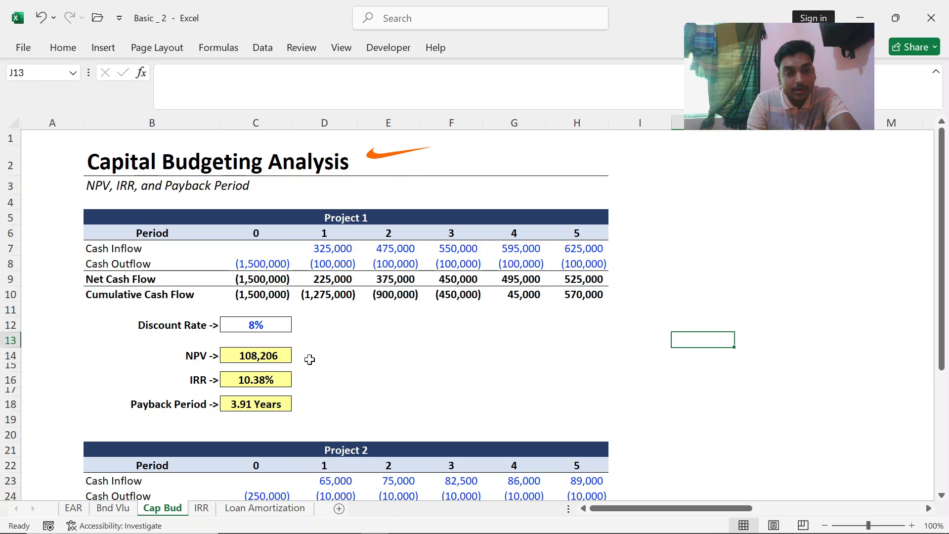
left_click(325, 354)
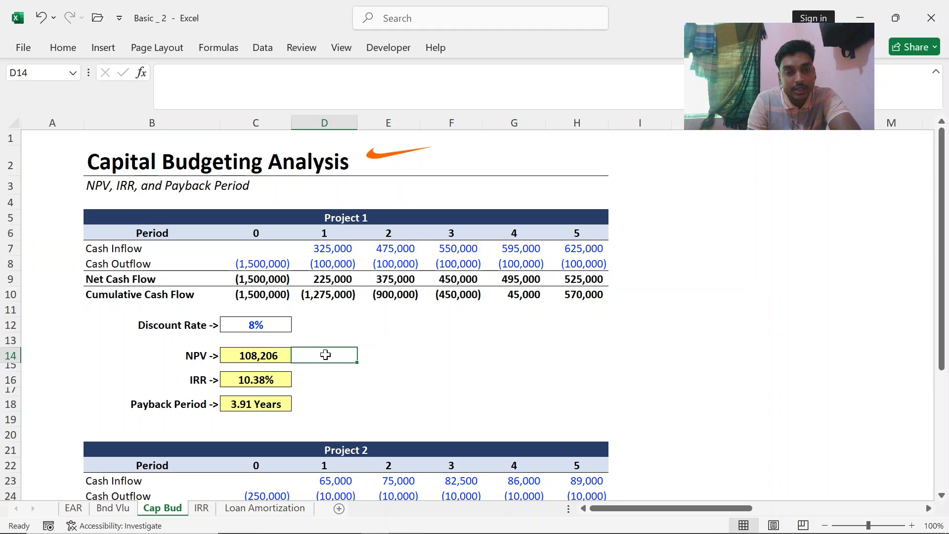
left_click(256, 355)
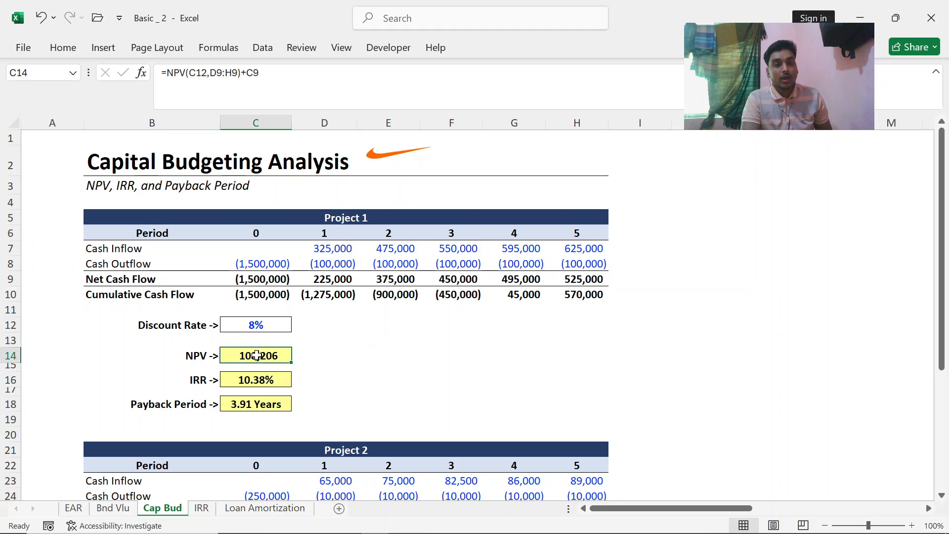
Start an NPV formula in D14 using the discount rate in C12 as its rate.
left_click(300, 356)
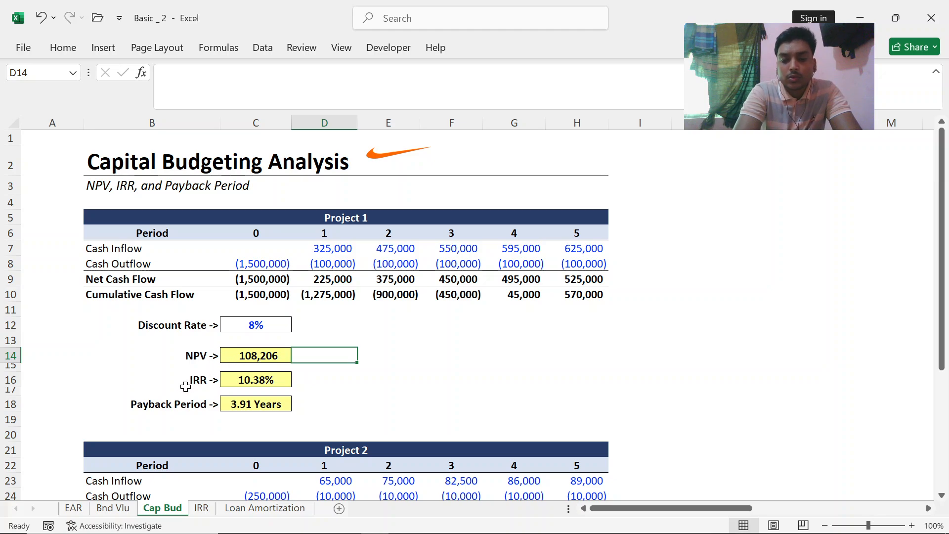
type("=")
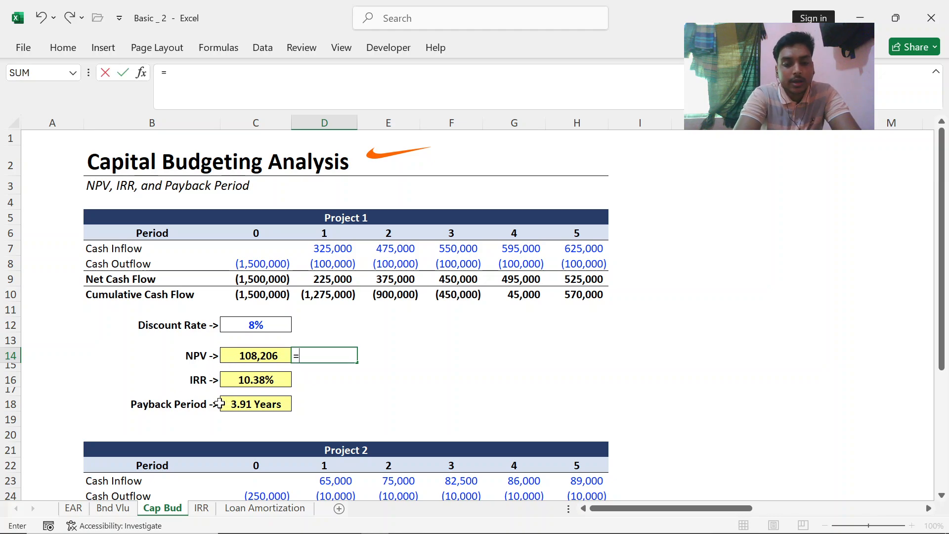
type("np")
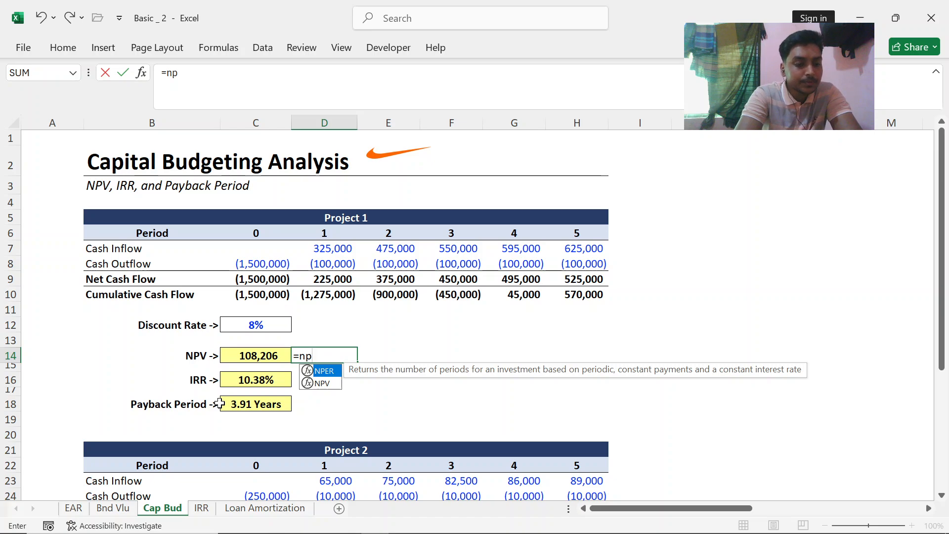
type("v")
key("Tab")
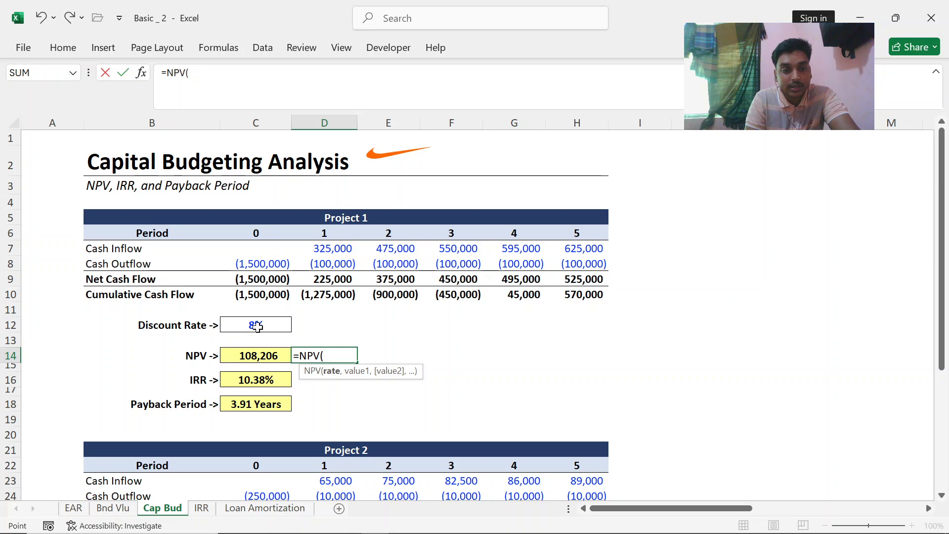
left_click(258, 328)
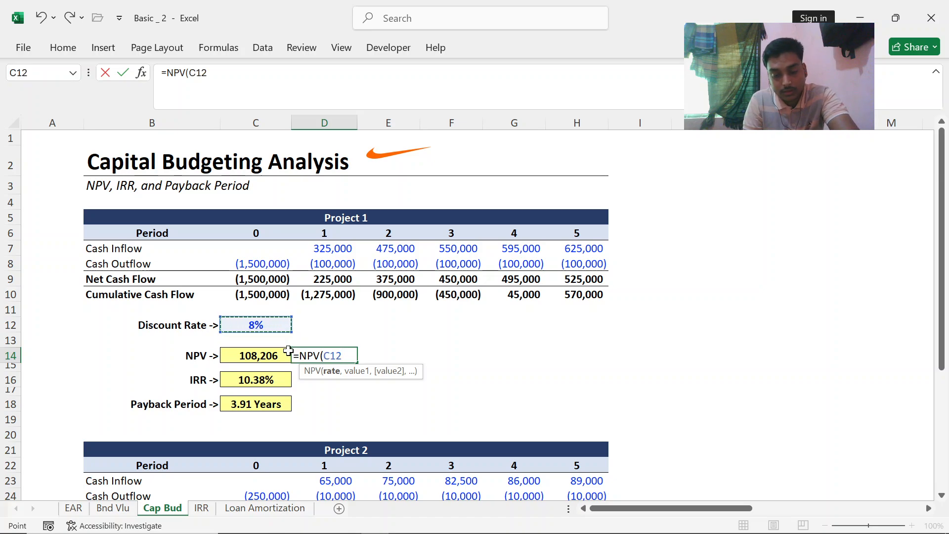
type(",")
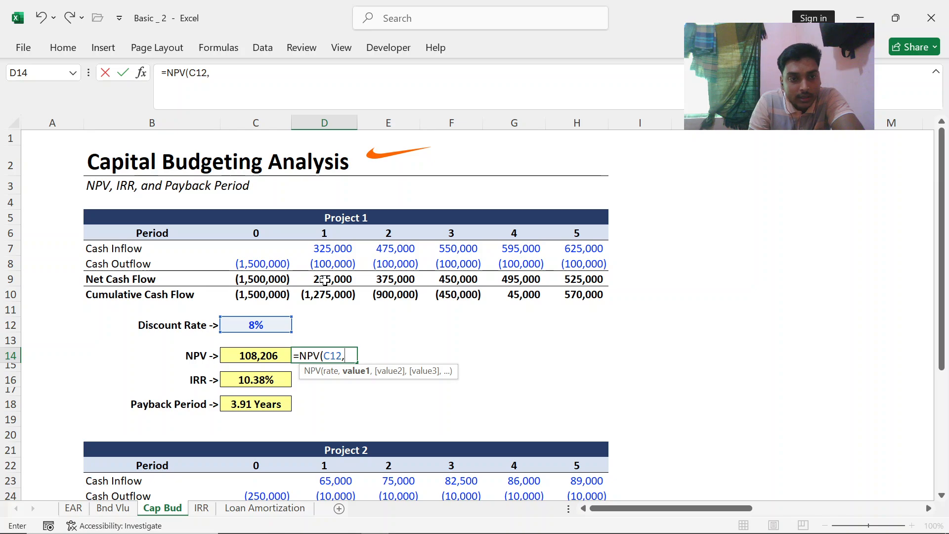
Complete the D14 NPV formula with net cash flows D9:H9, add the initial cash flow C9, and enter it.
left_click_drag(324, 280, 574, 281)
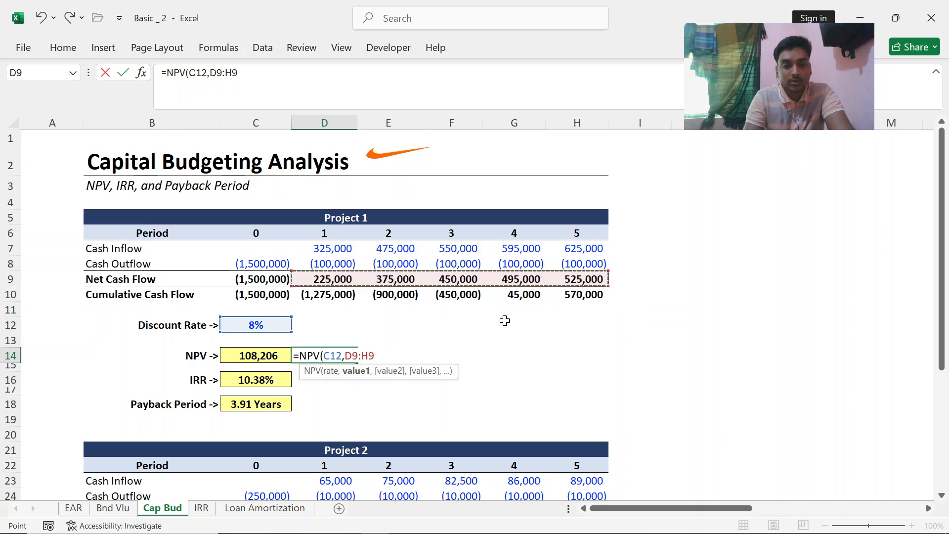
type(")+")
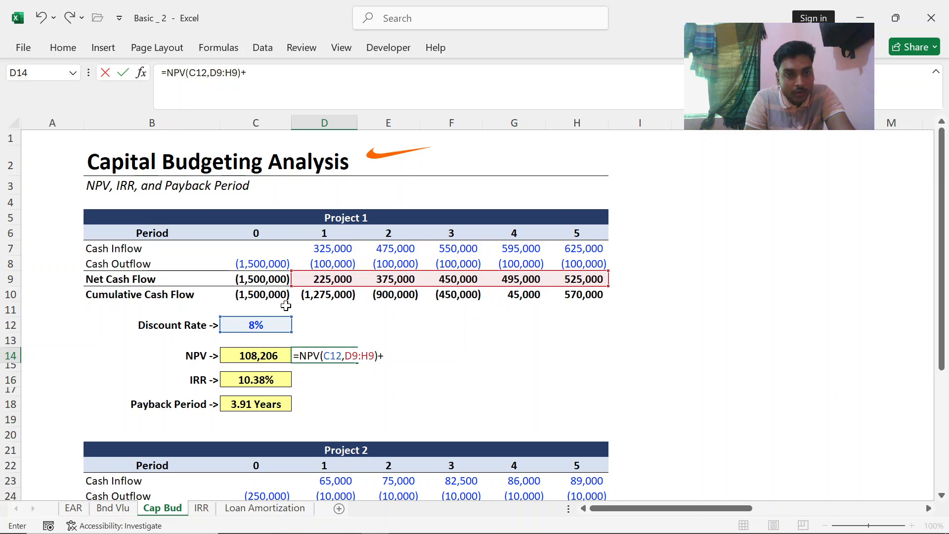
left_click(255, 280)
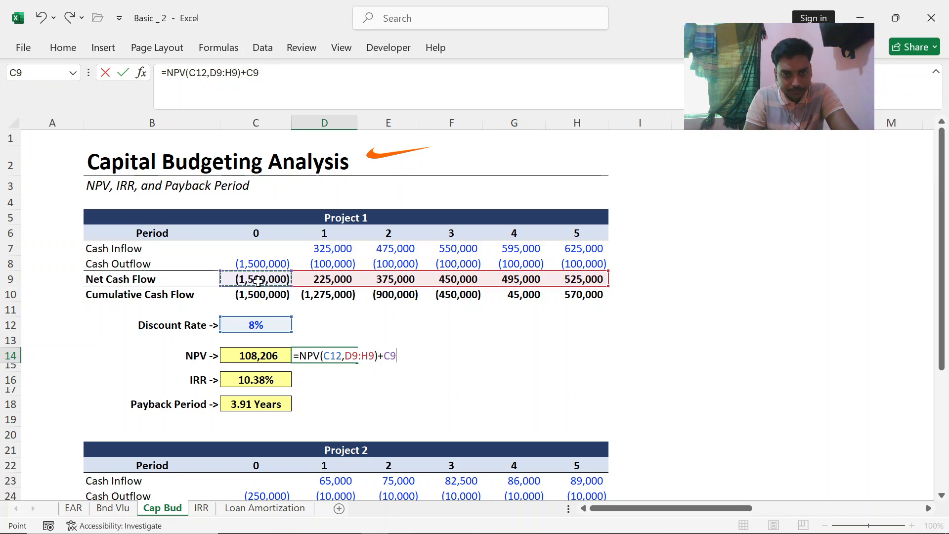
key("Return")
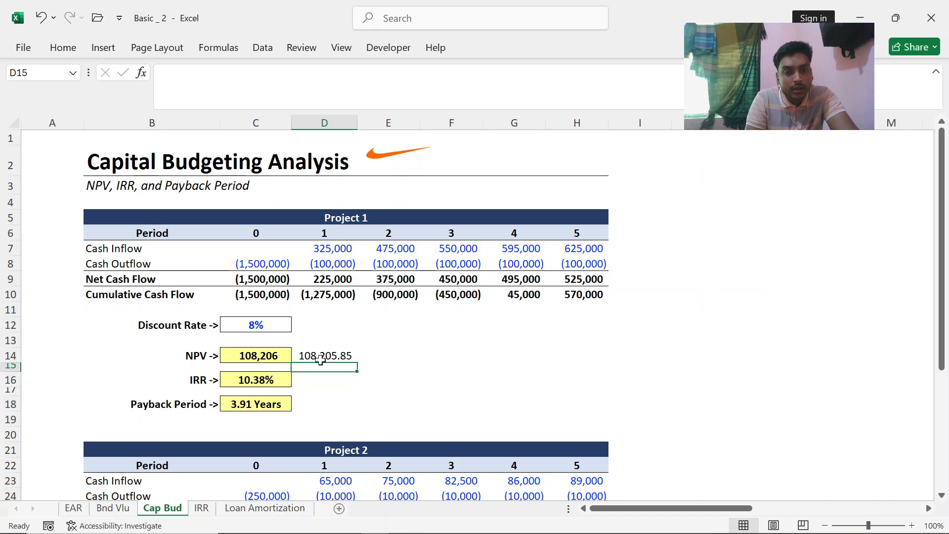
Format the NPV result in D14 to show no decimal places.
left_click(339, 358)
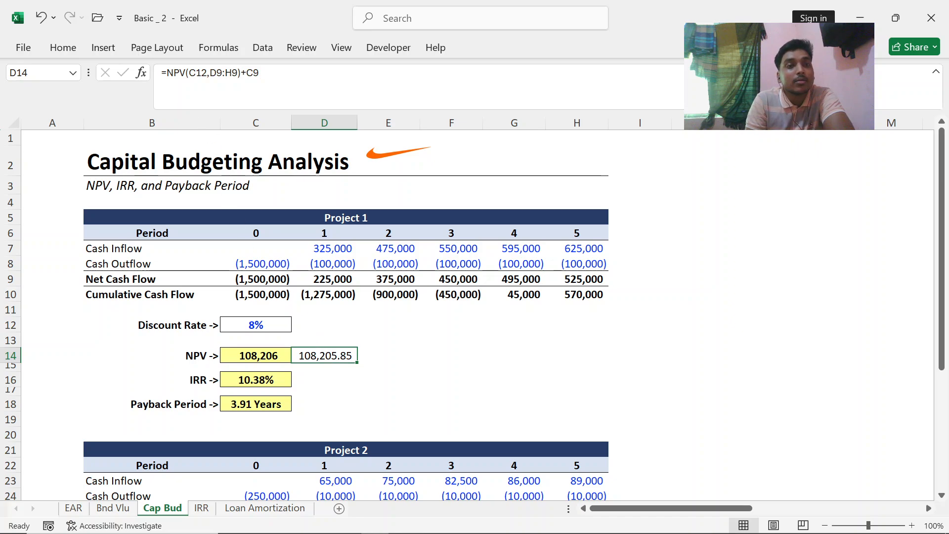
left_click(68, 46)
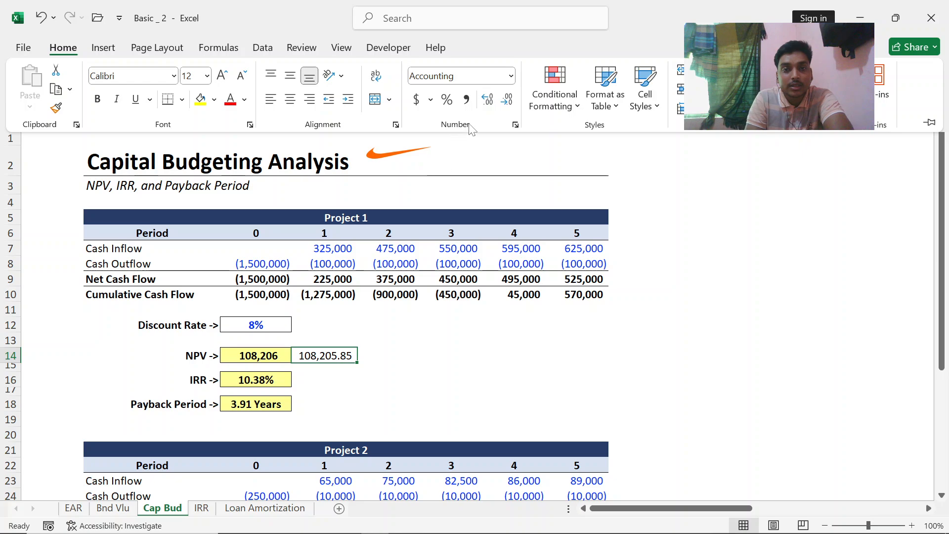
left_click(486, 100)
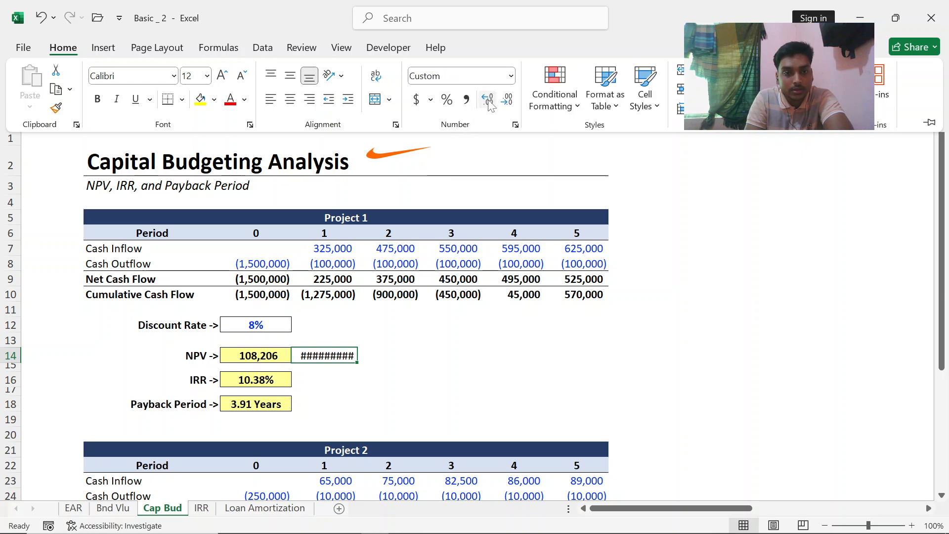
left_click(507, 100)
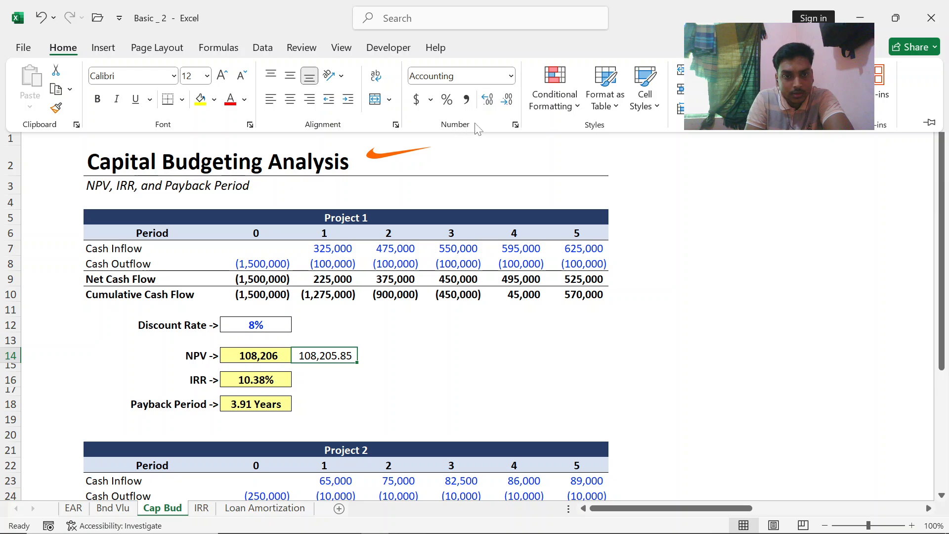
left_click(505, 103)
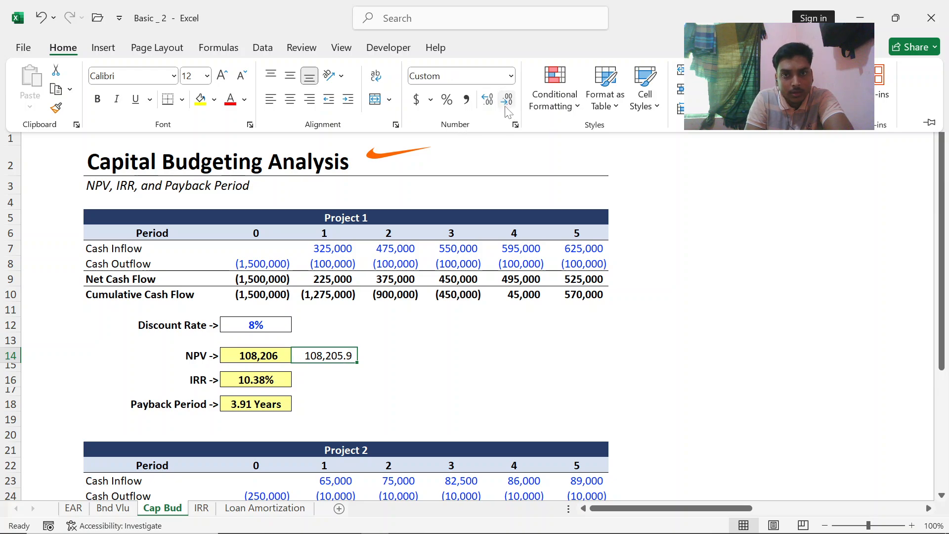
left_click(507, 101)
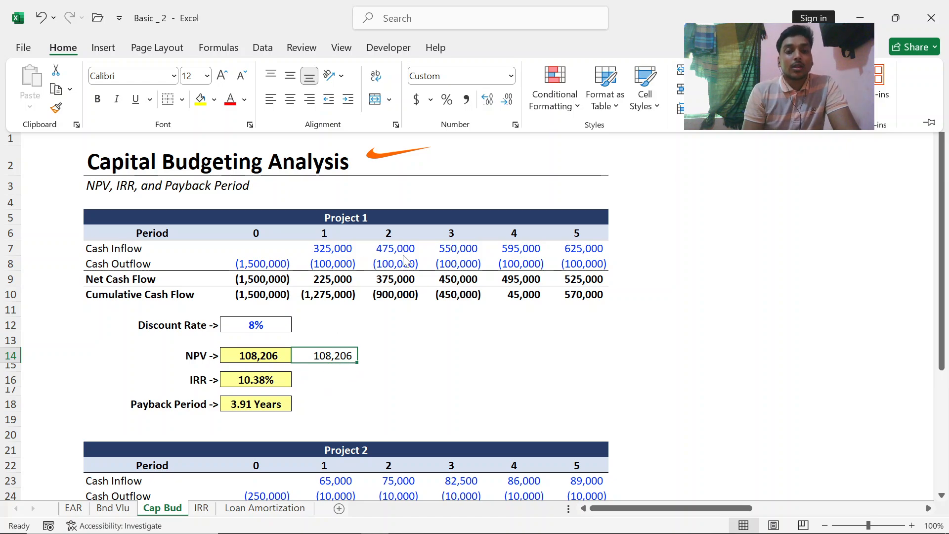
left_click(269, 382)
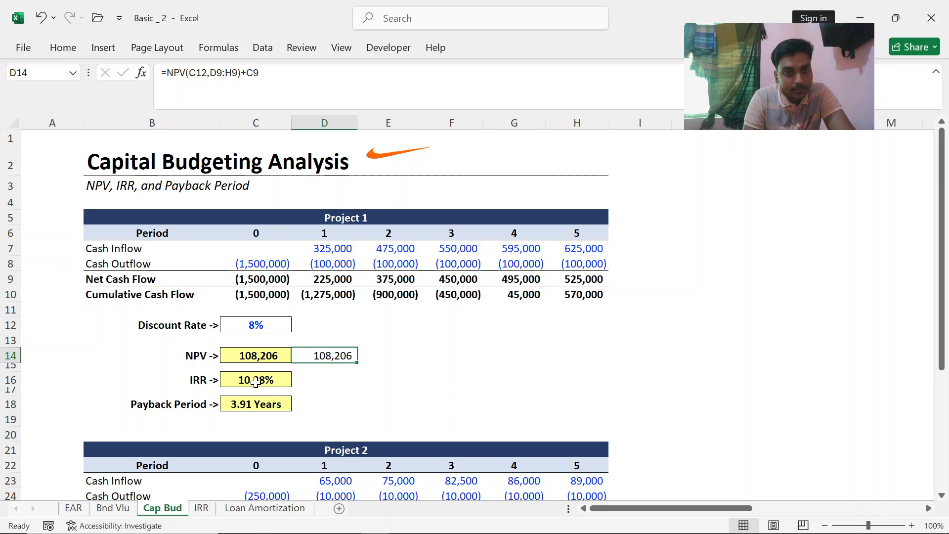
Check Project 1's existing IRR formula in C16, and enter an IRR formula in D16 over net cash flows C9:H9.
left_click(255, 381)
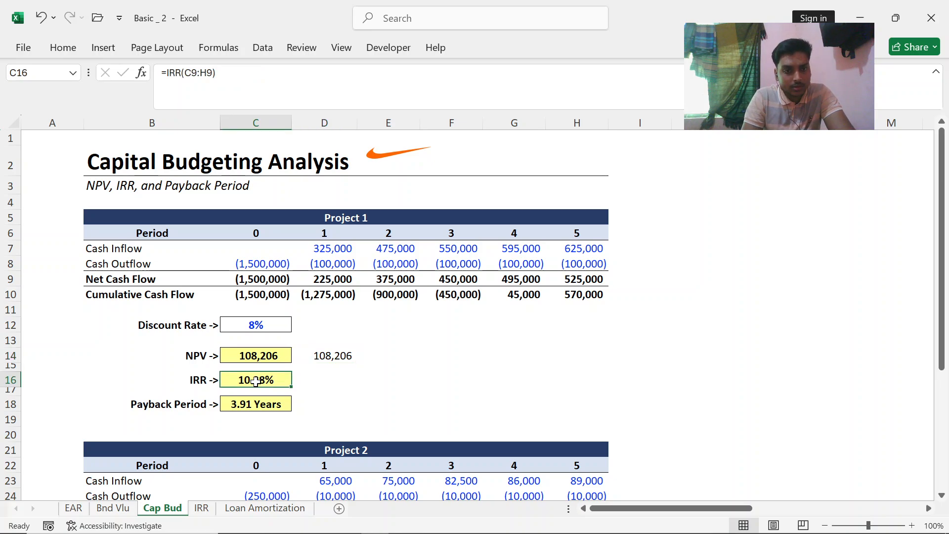
left_click(314, 383)
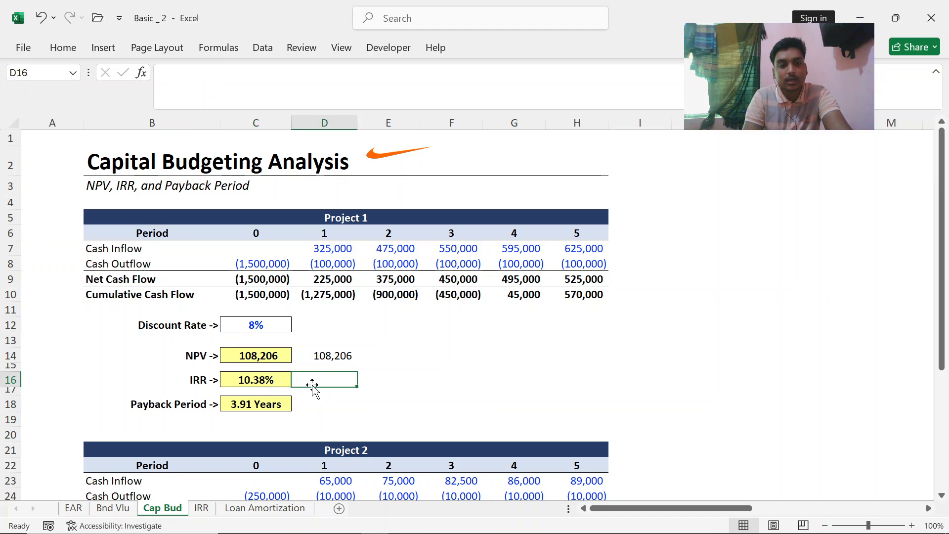
type("=")
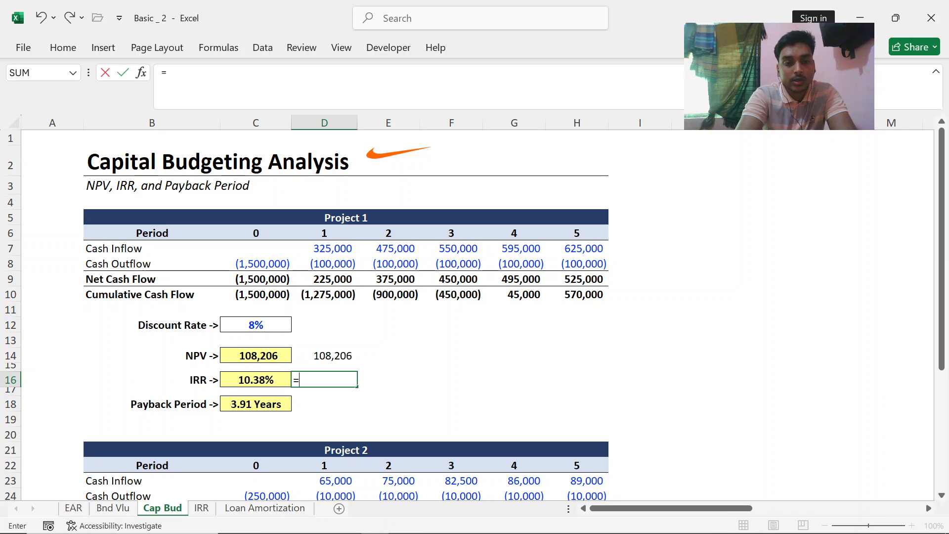
type("irr")
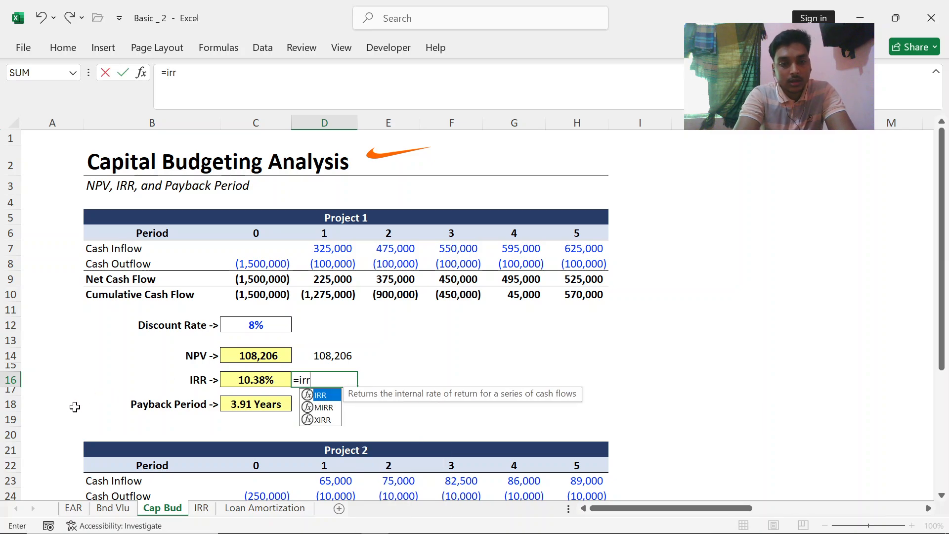
key("Tab")
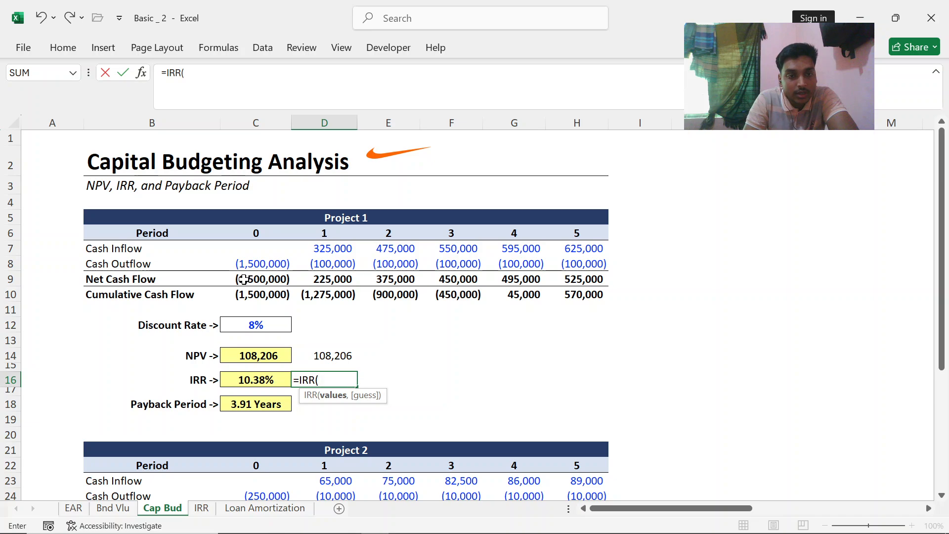
left_click_drag(247, 279, 570, 278)
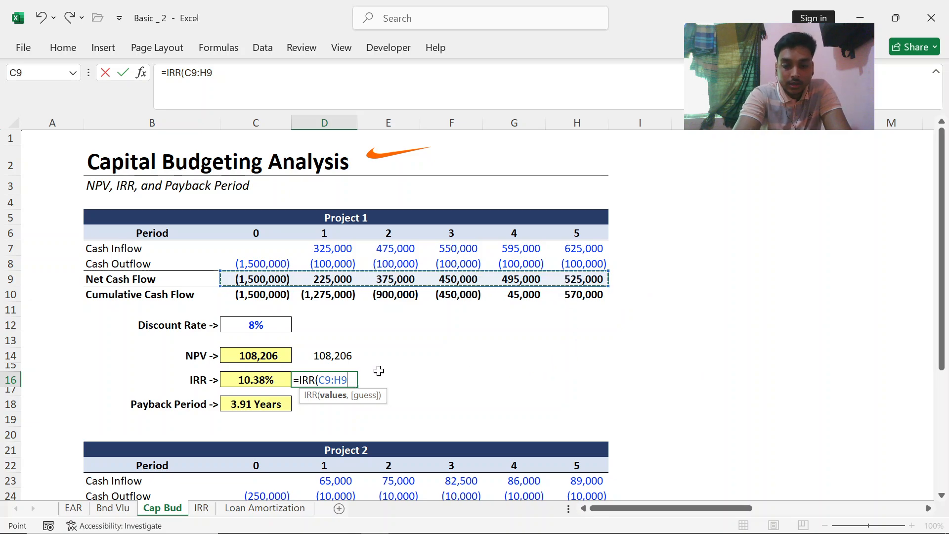
type(")")
key("Return")
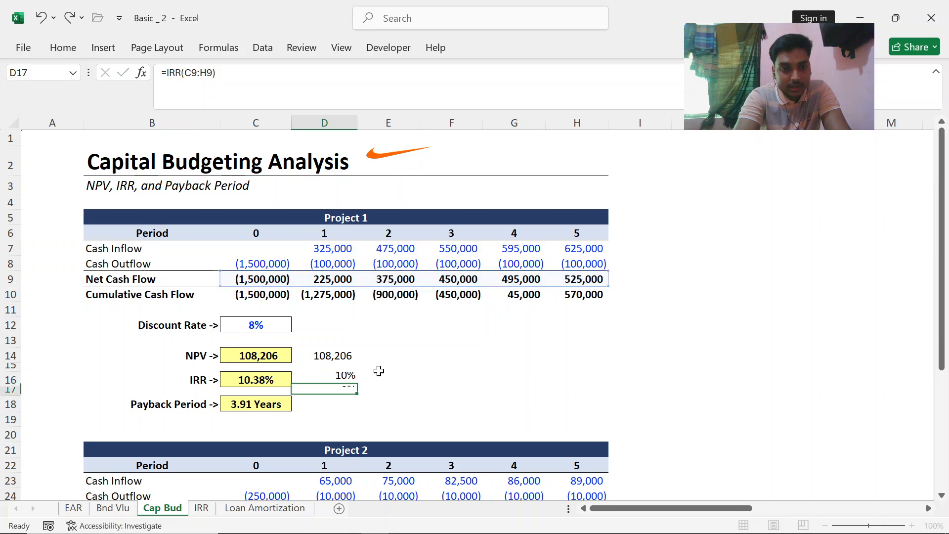
Format the IRR result in D16 to show two decimal places.
left_click(336, 383)
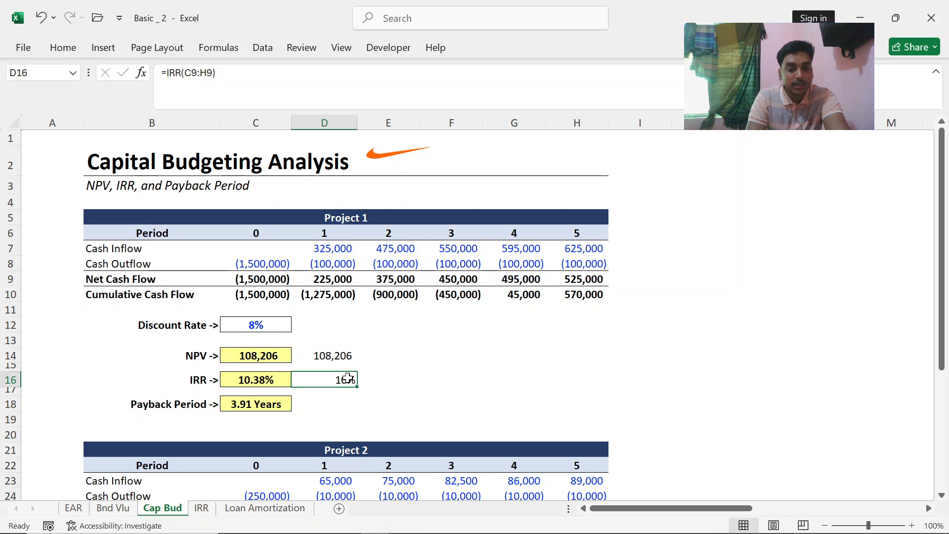
left_click(72, 46)
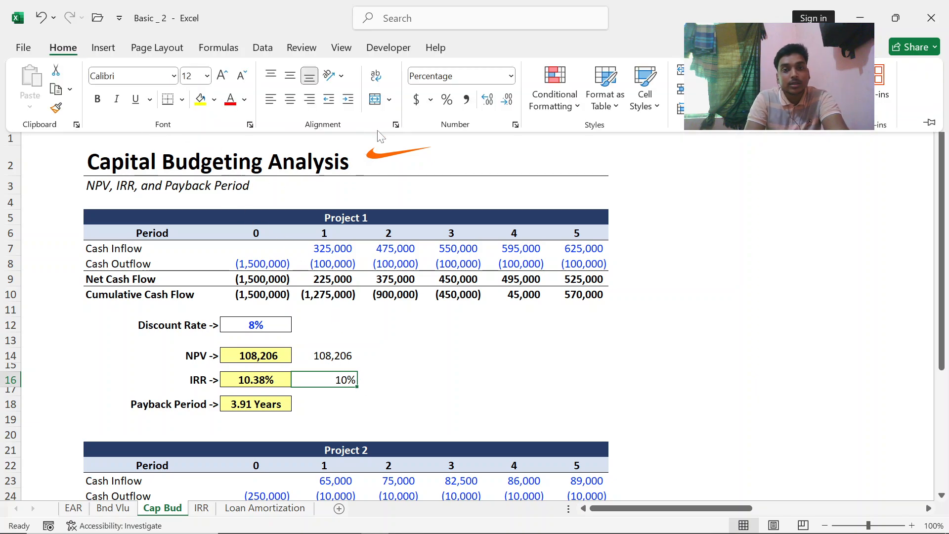
left_click(488, 101)
left_click(488, 102)
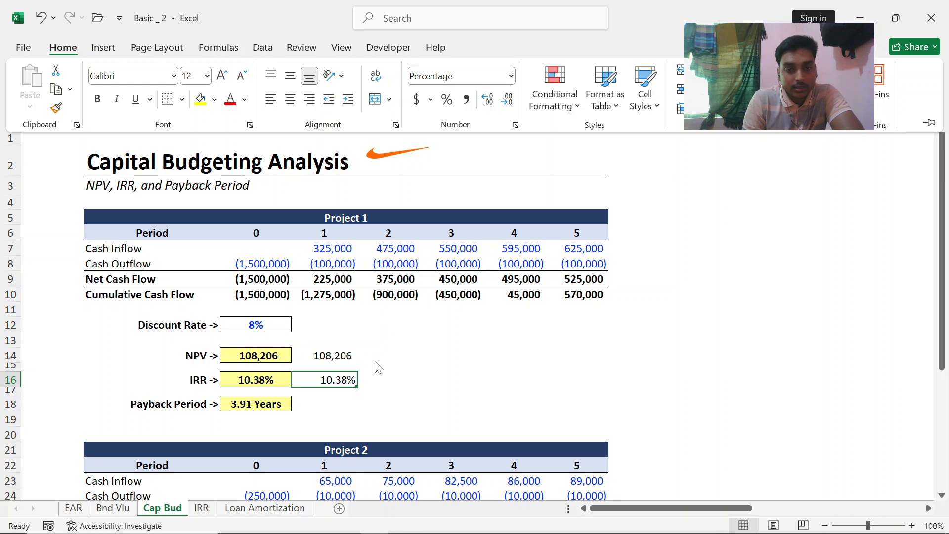
Try to calculate Project 1's payback period in D18 with =3+(-F10/G90), and clear the entry.
left_click(317, 399)
left_click(260, 404)
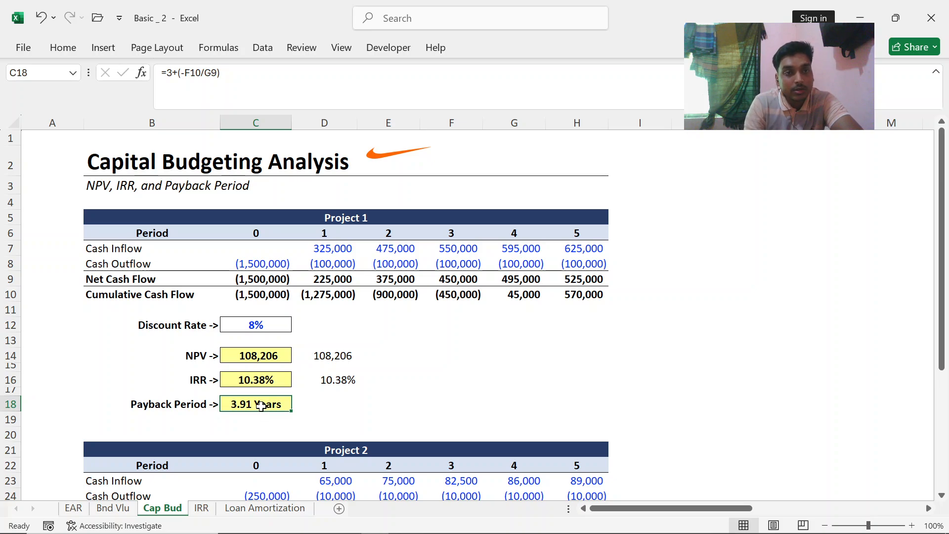
left_click(320, 403)
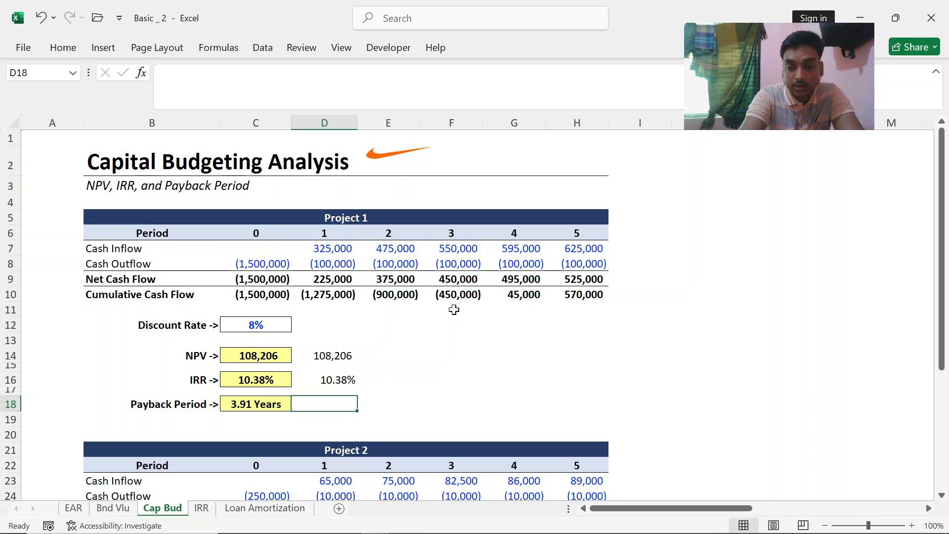
type("=3+(-")
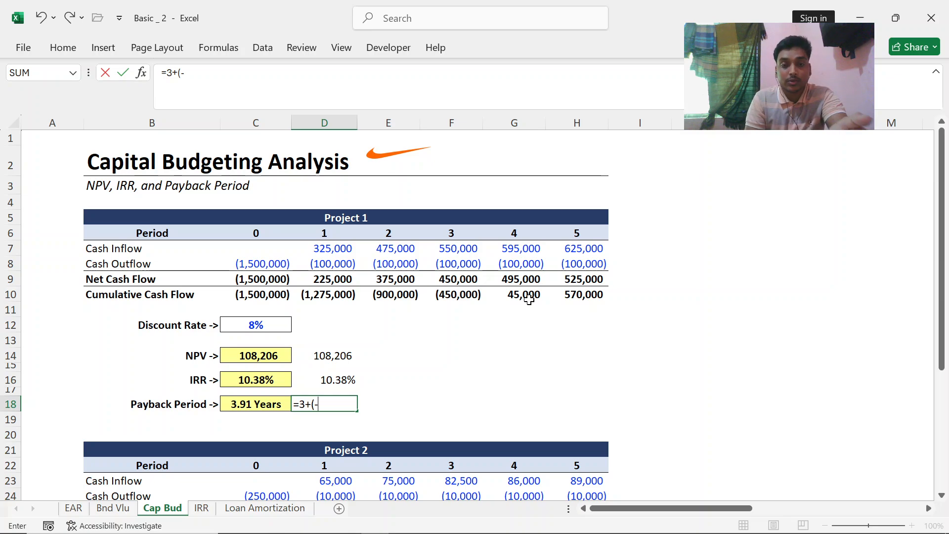
left_click(462, 297)
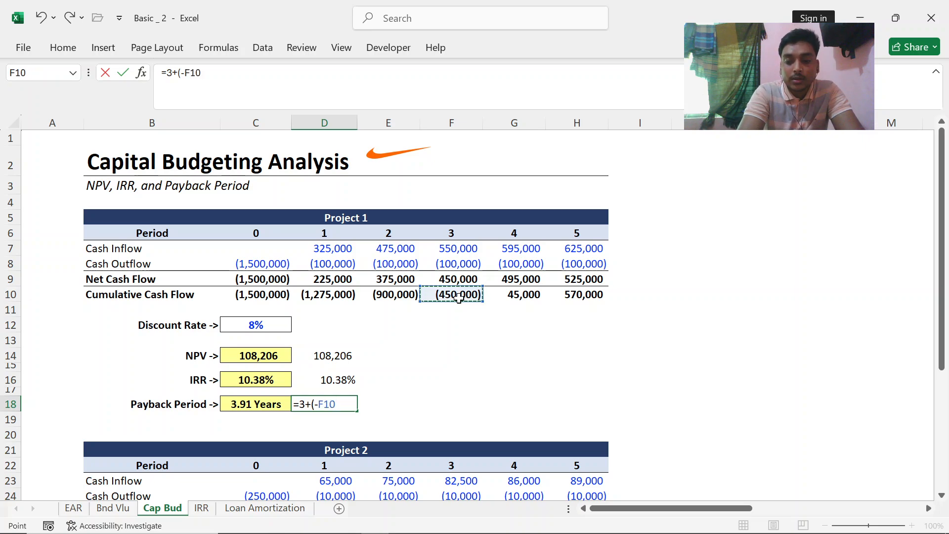
type("/")
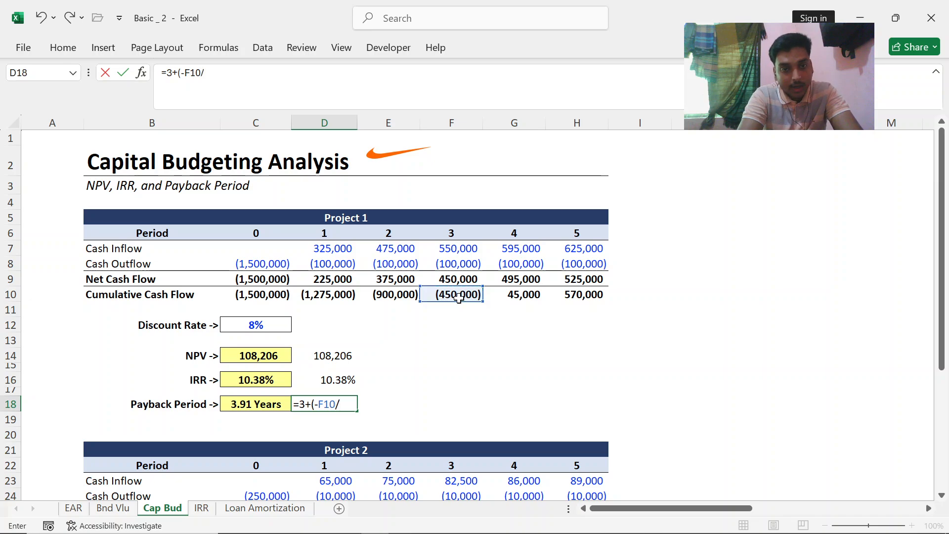
left_click(516, 280)
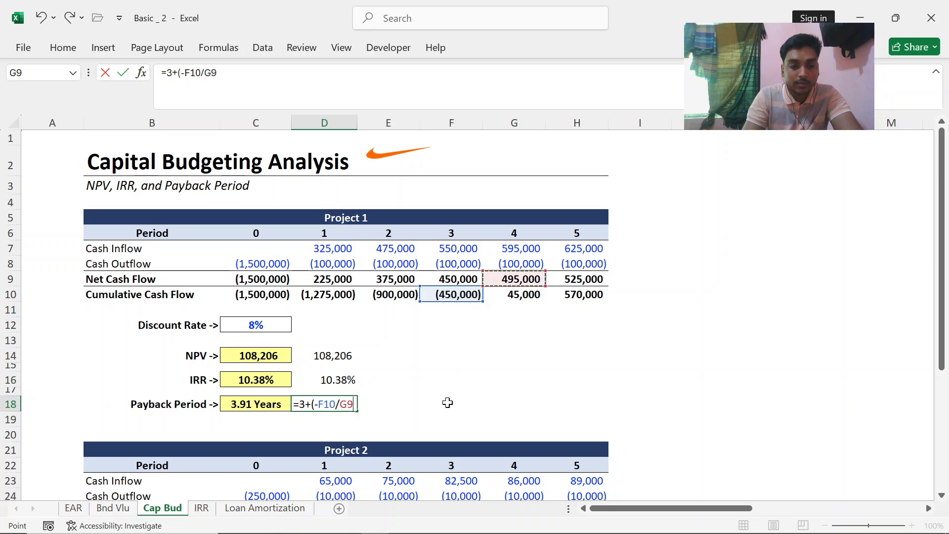
type("0")
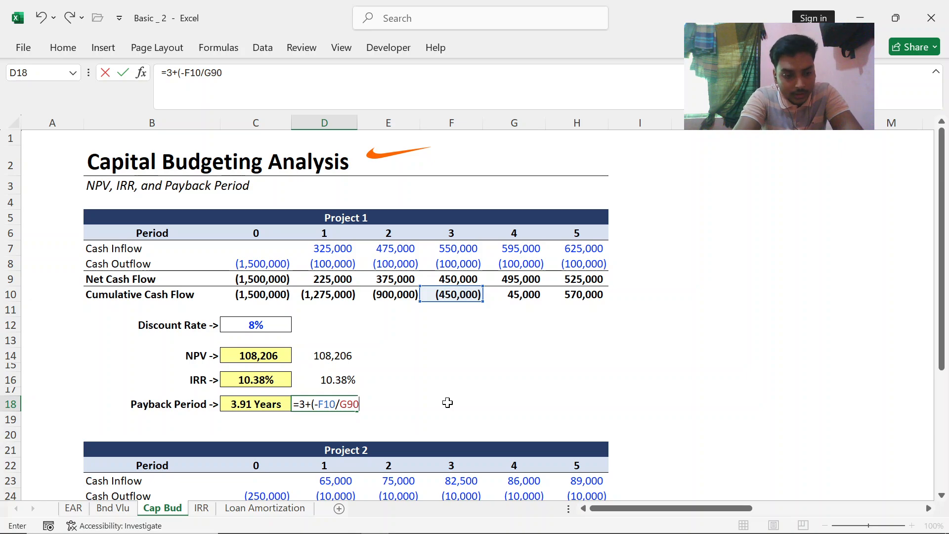
type(")")
key("Return")
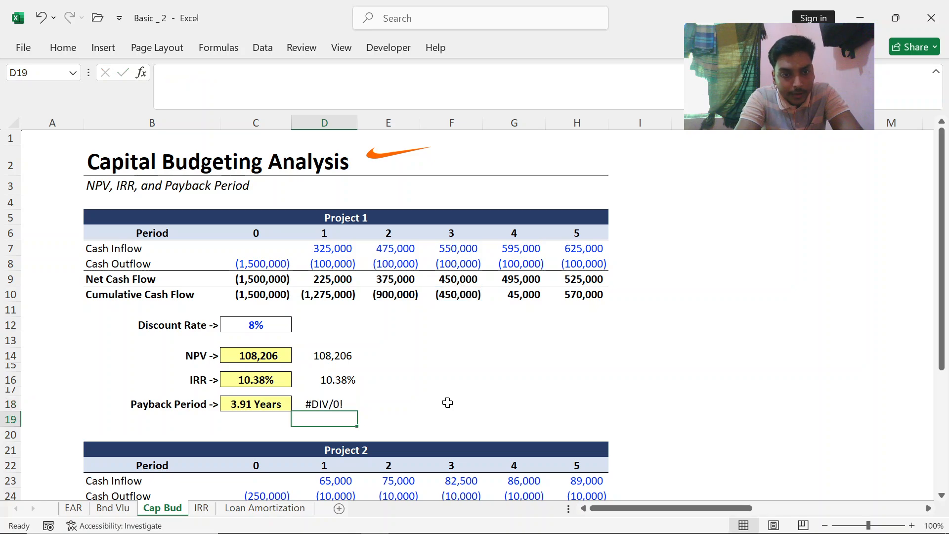
left_click(331, 403)
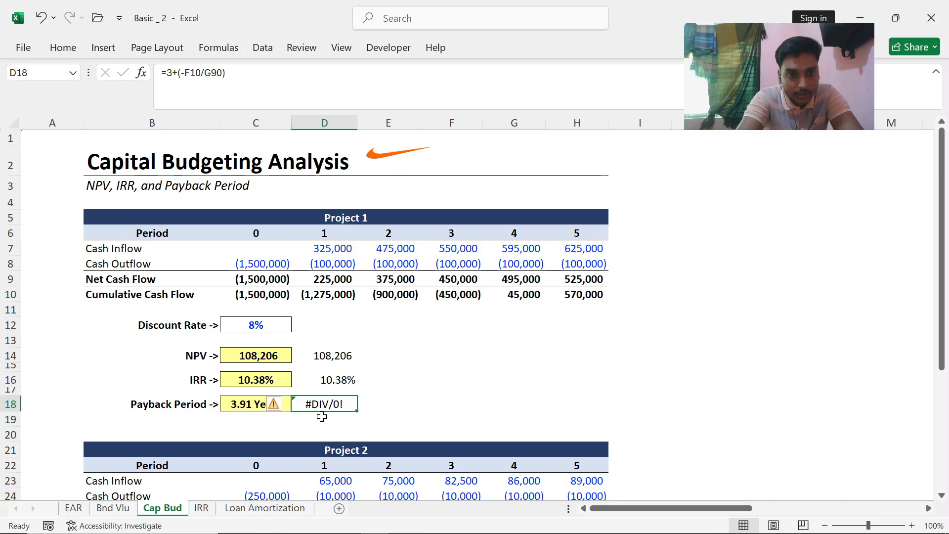
key("BackSpace")
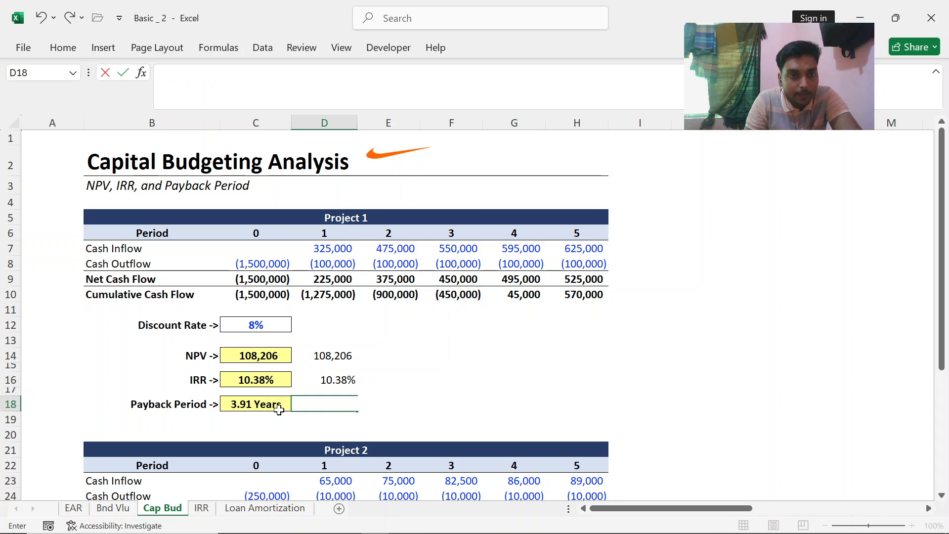
Recheck the payback formula in C18 and enter =3+(-F10/G9) in D18 for Project 1's payback period.
left_click(244, 404)
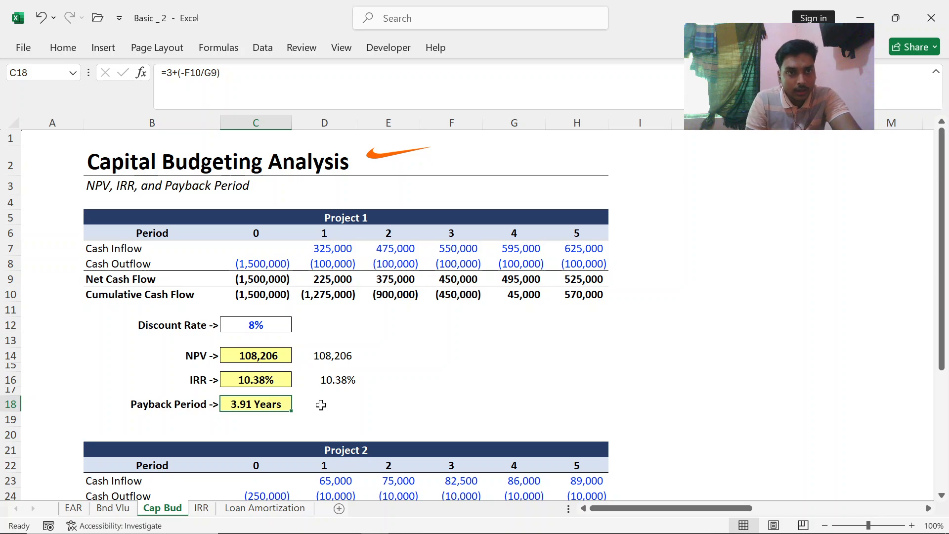
left_click(320, 404)
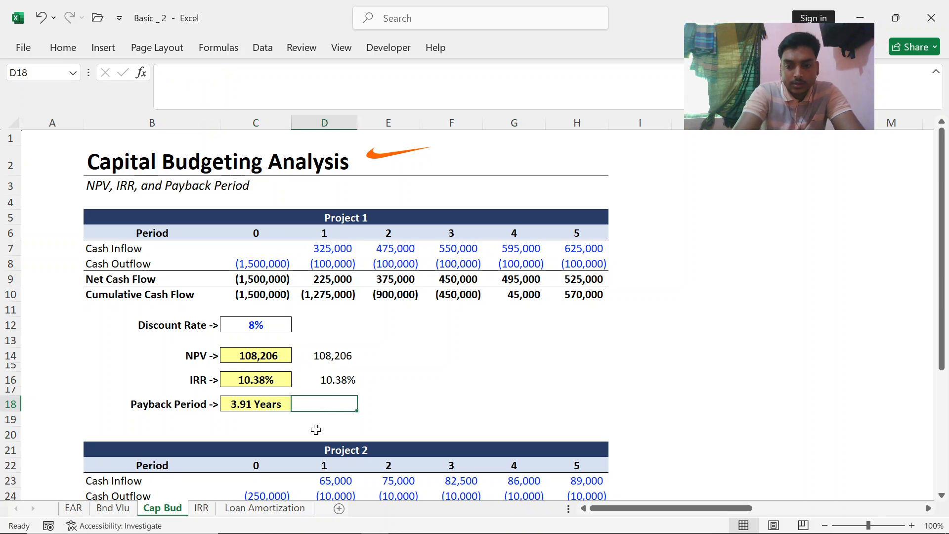
type("=")
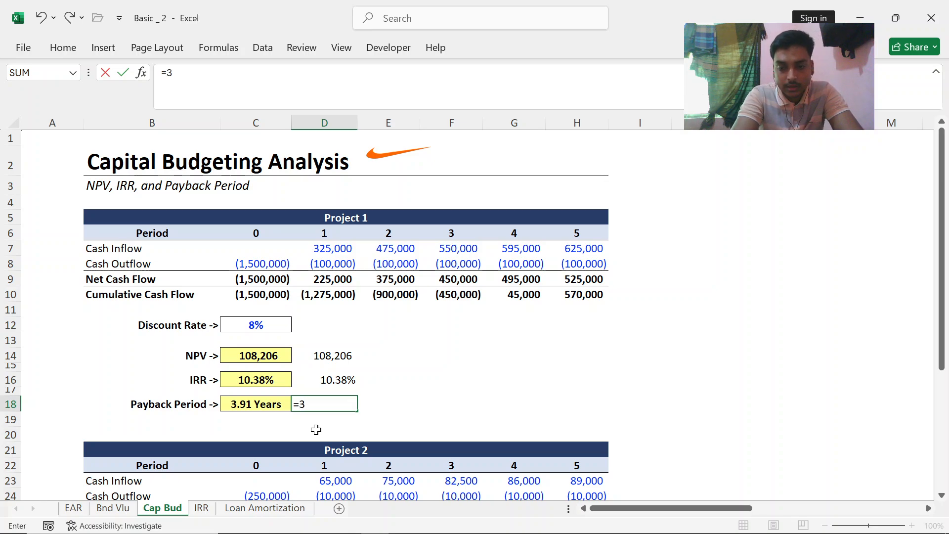
type("3=")
key("BackSpace")
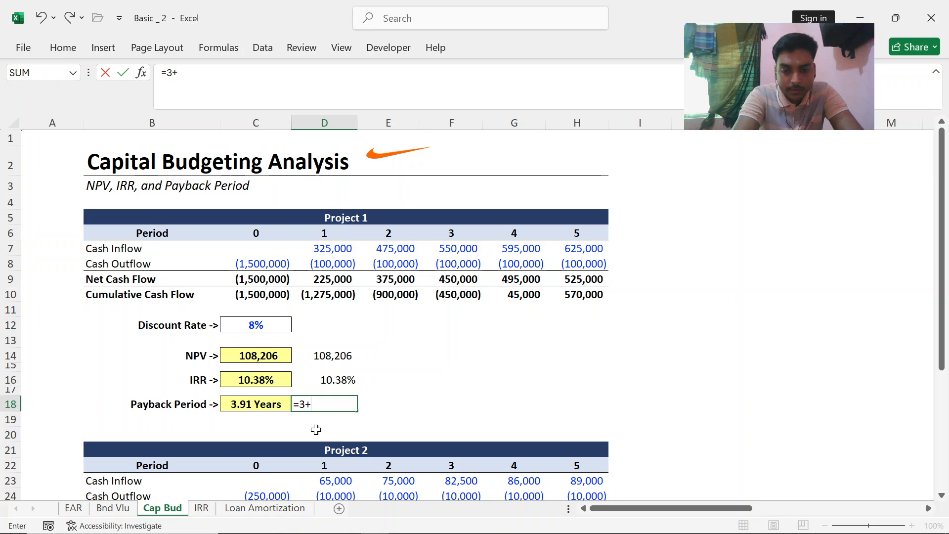
type("+(")
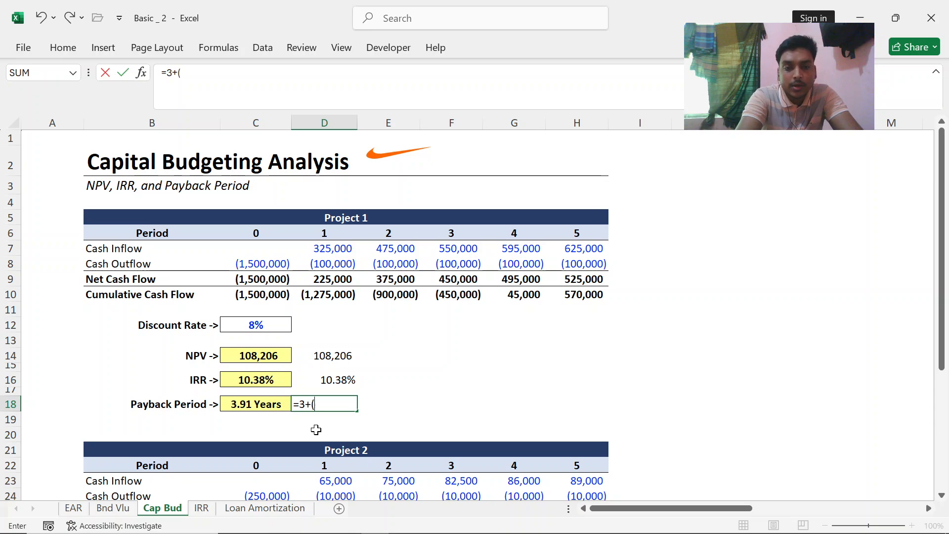
type("-")
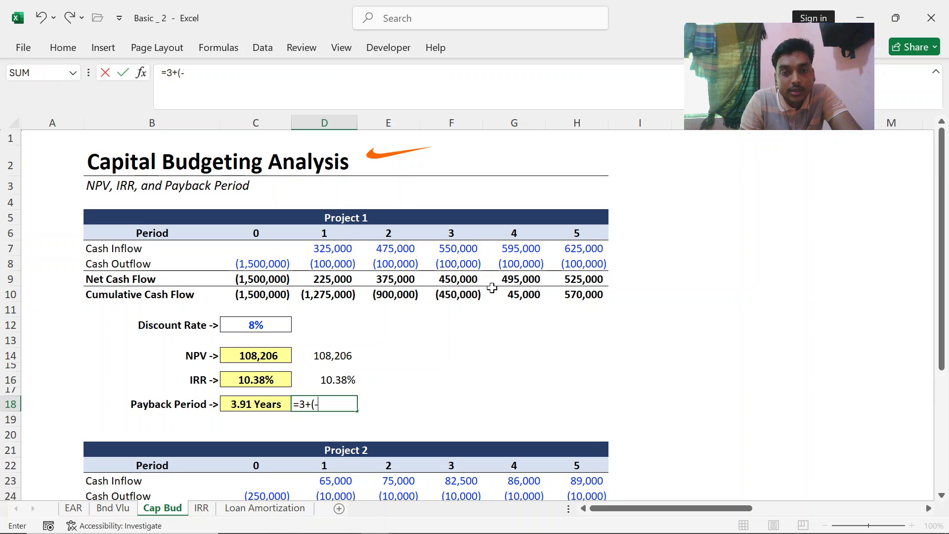
left_click(456, 298)
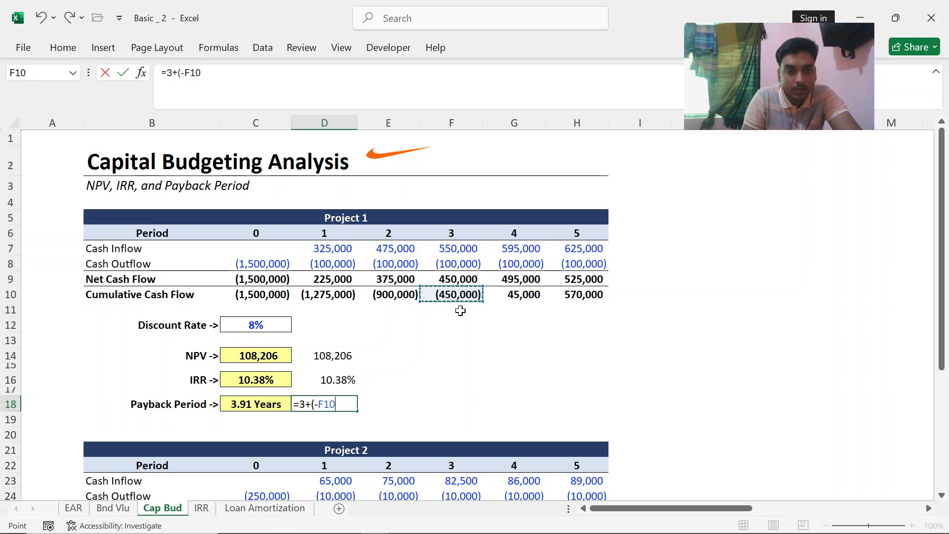
type("/")
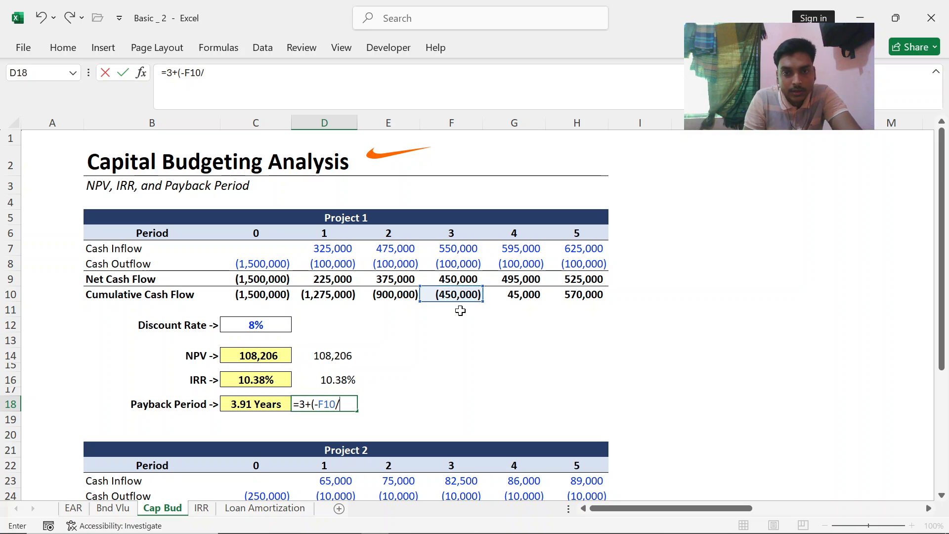
left_click(517, 283)
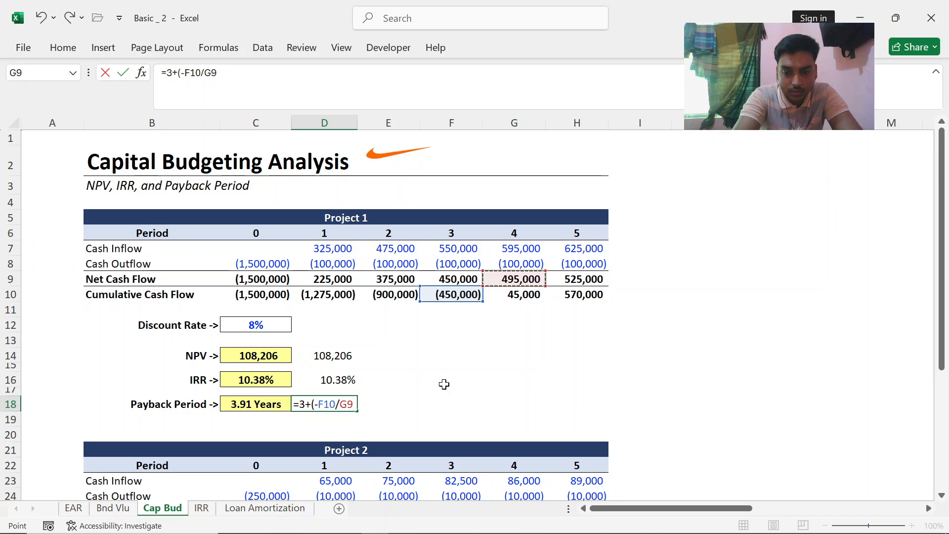
type(")")
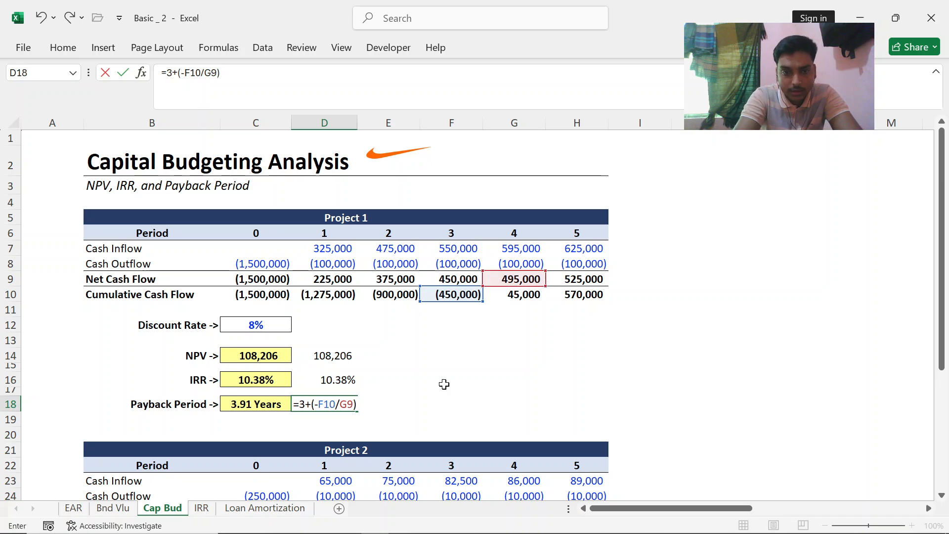
key("Return")
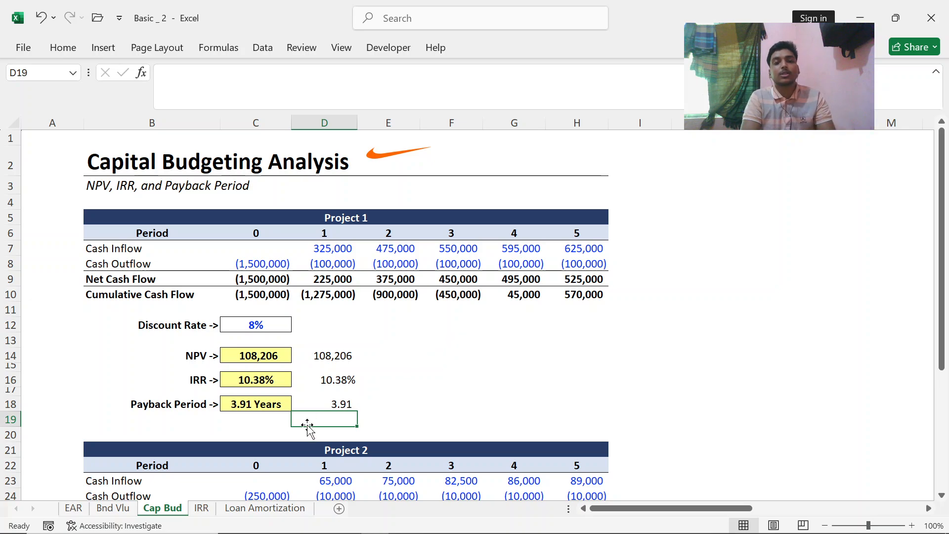
left_click(336, 404)
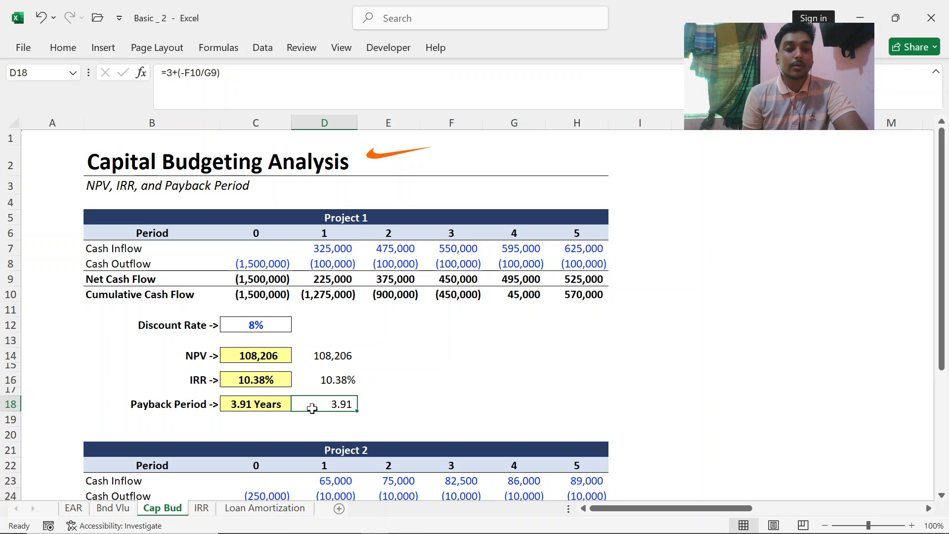
On the IRR sheet, clear Project A's IRR formula in C16 and check the existing IRR formula in C10.
left_click(201, 508)
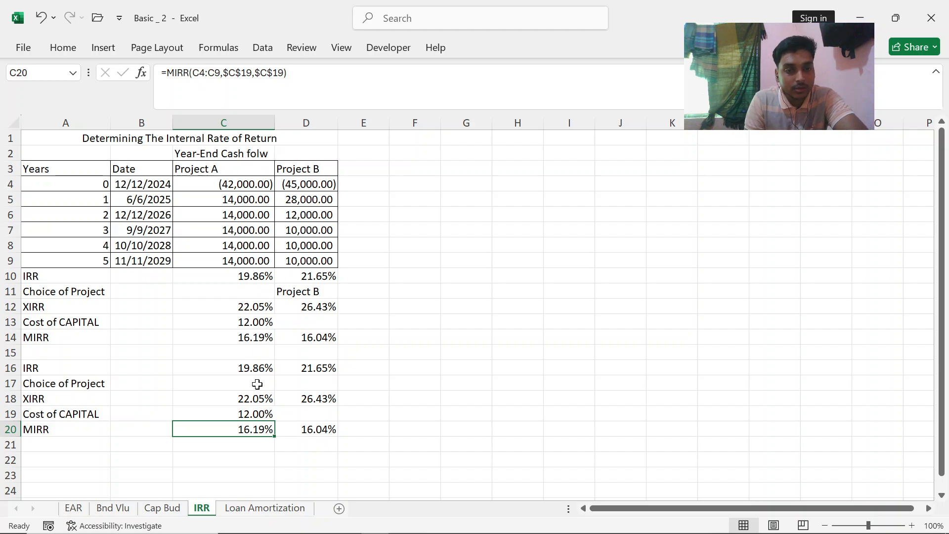
left_click(252, 368)
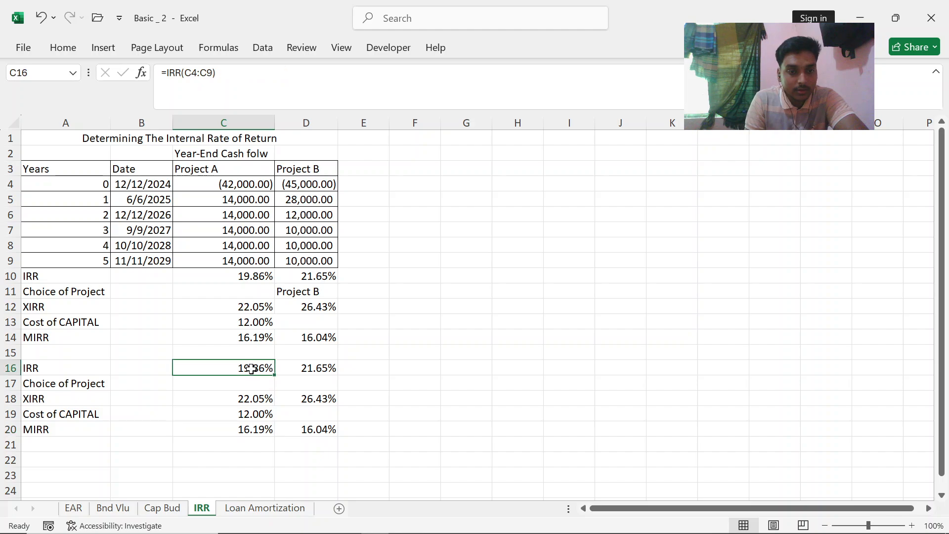
key("BackSpace")
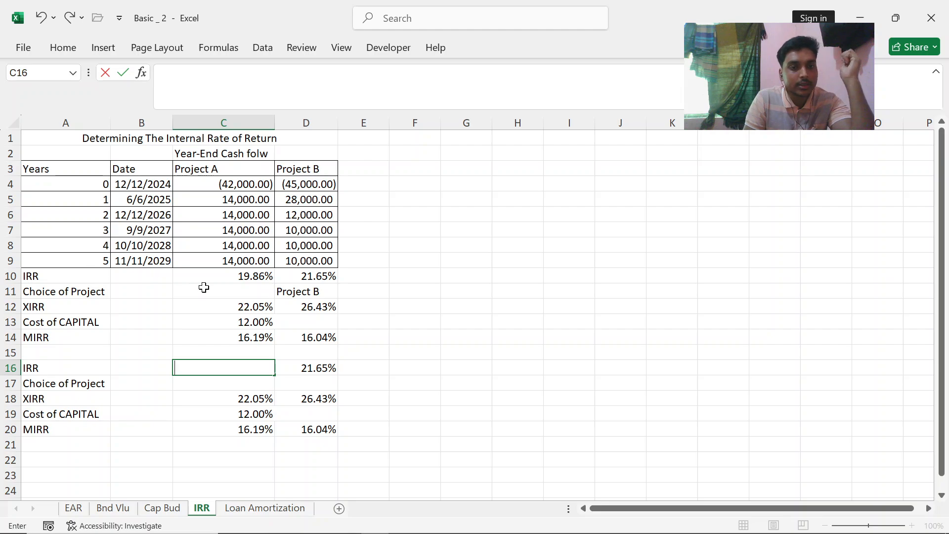
left_click(238, 279)
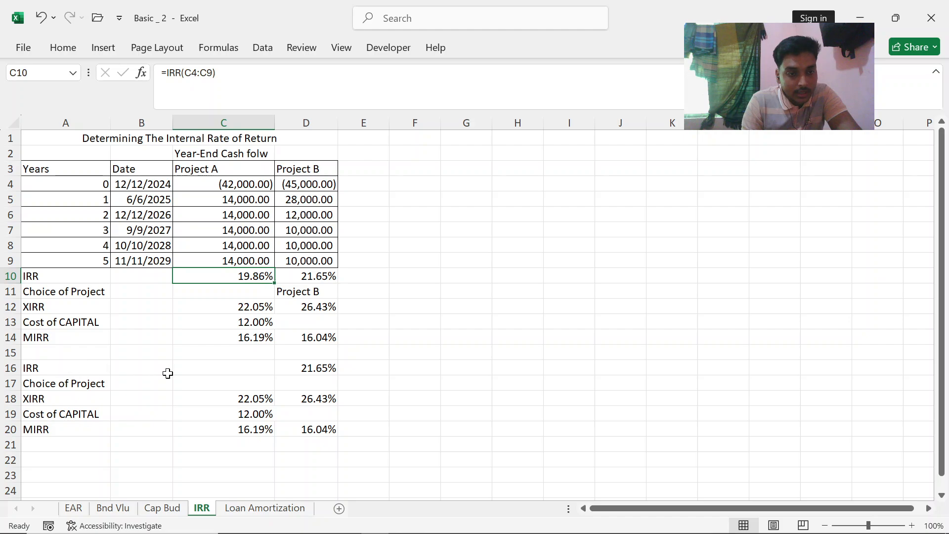
Enter =IRR(C4:C9) in C16 to calculate Project A's internal rate of return, and review the entered formula.
left_click(223, 369)
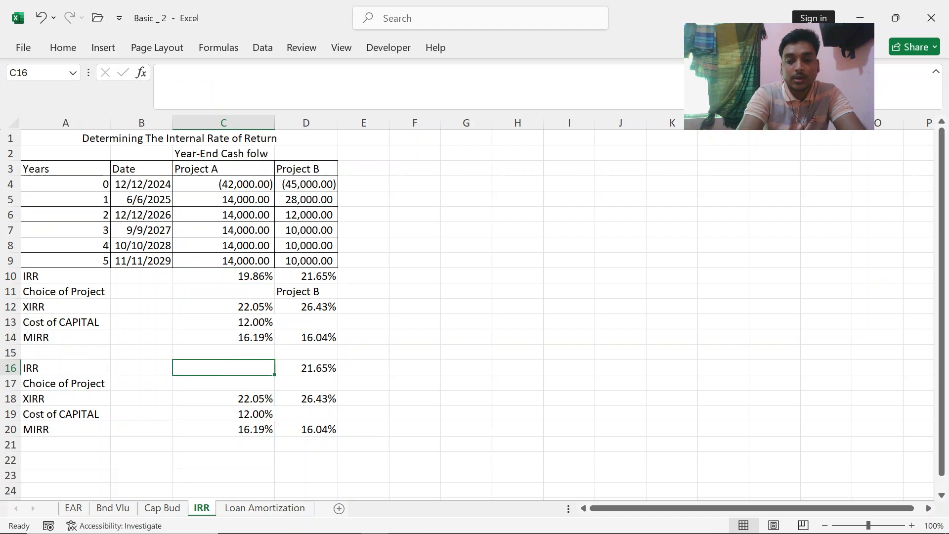
type("=")
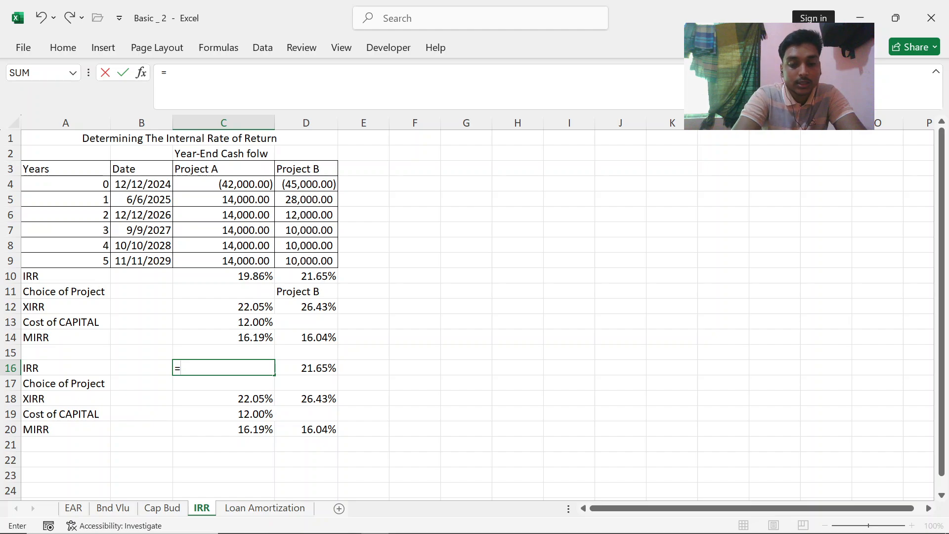
type("irr")
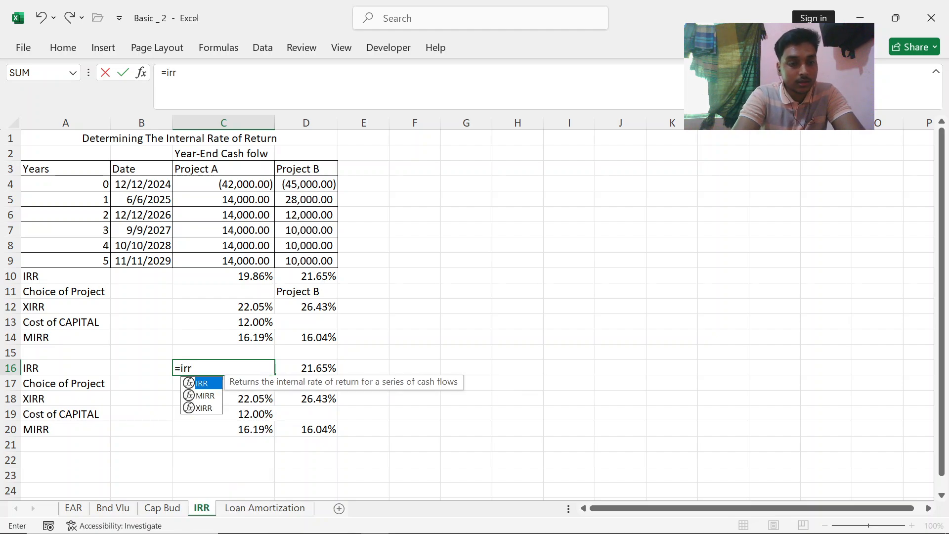
key("Tab")
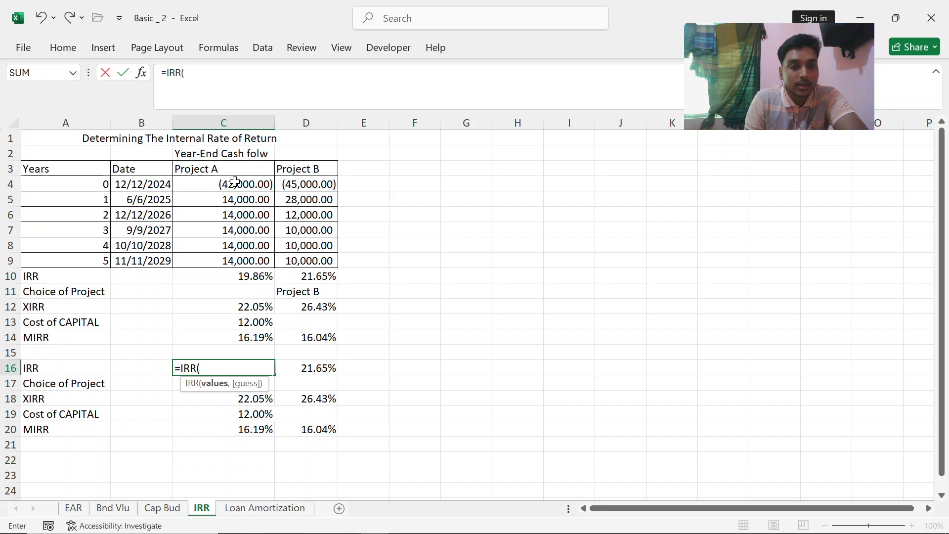
left_click_drag(234, 182, 228, 258)
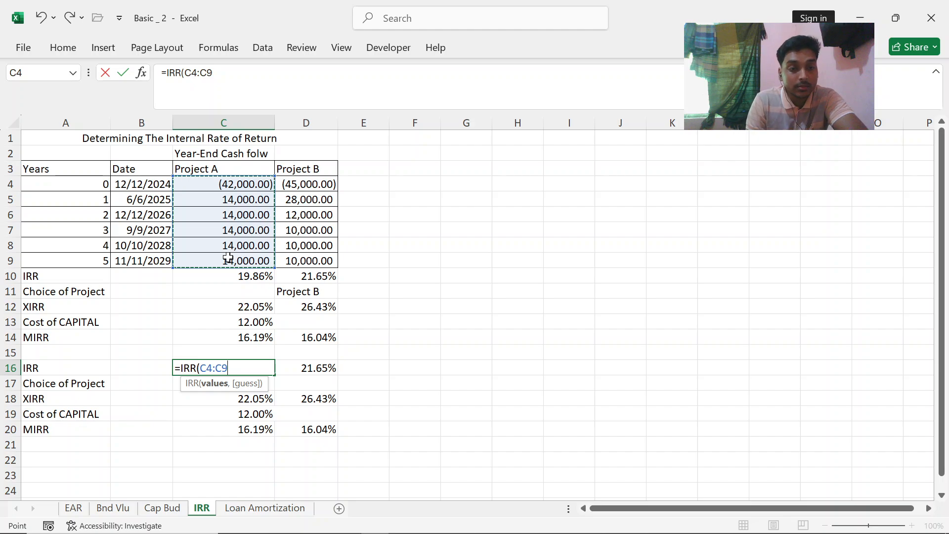
type(")")
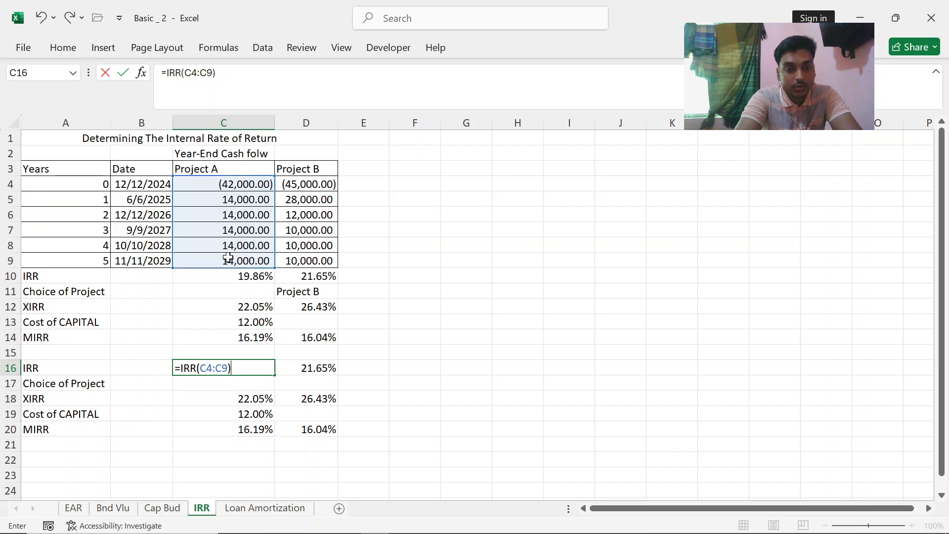
key("Return")
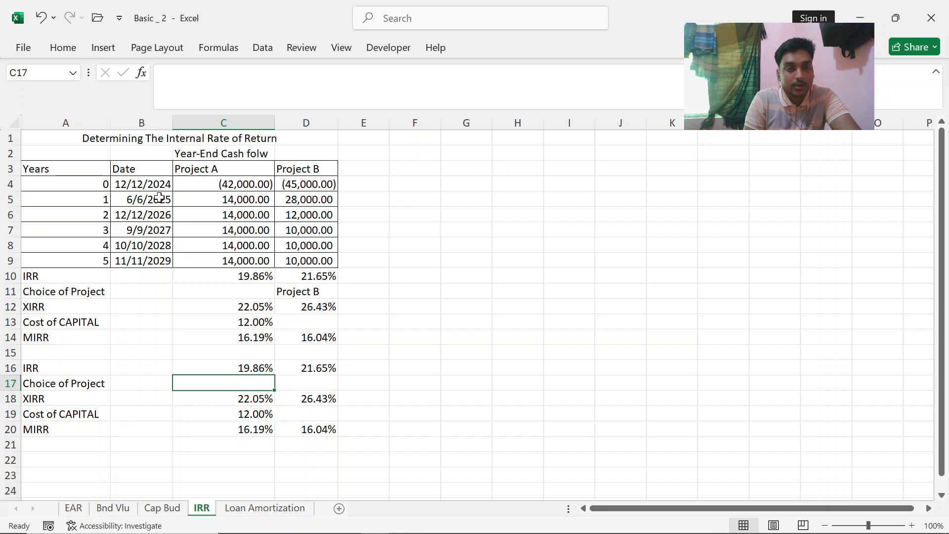
left_click(250, 366)
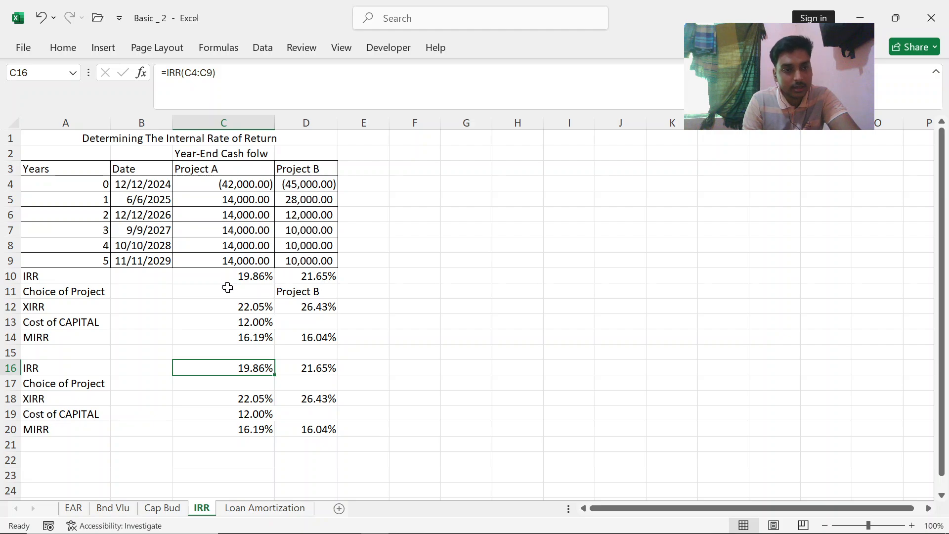
Replace Project B's IRR in D16 with =IRR(D4:D9) over its year-end cash flows.
left_click(313, 368)
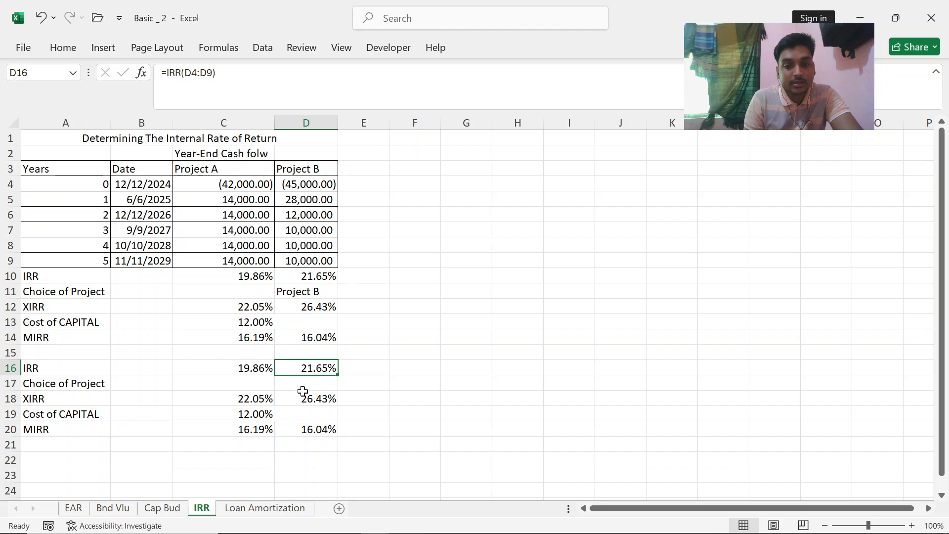
key("BackSpace")
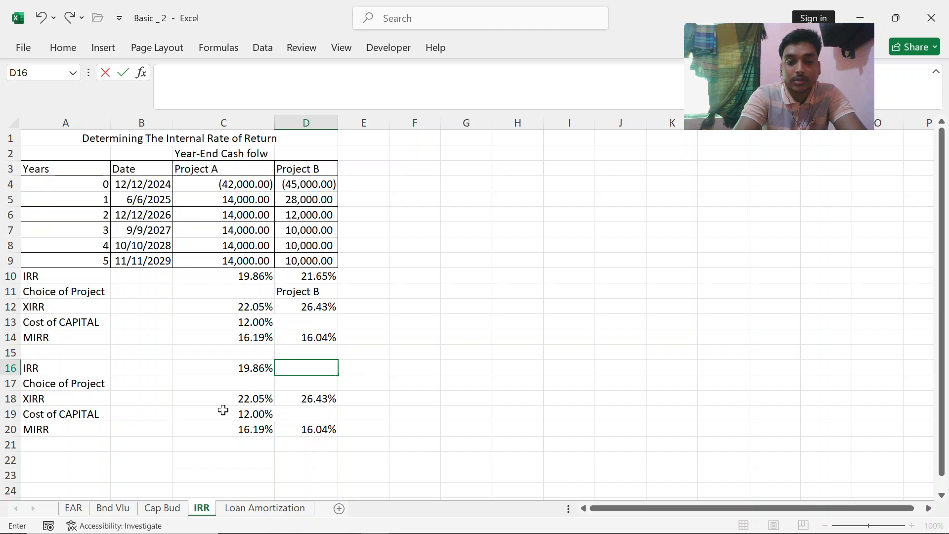
type("=")
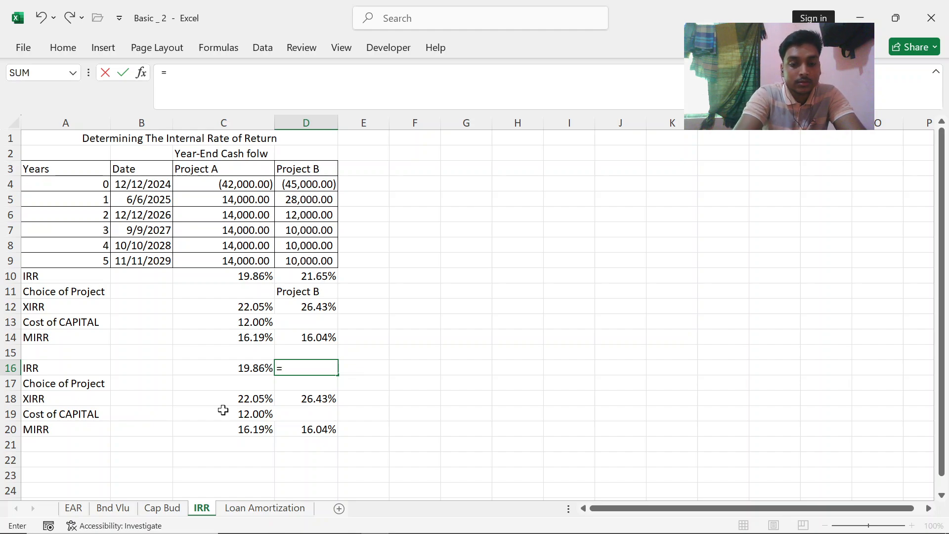
type("IRR(")
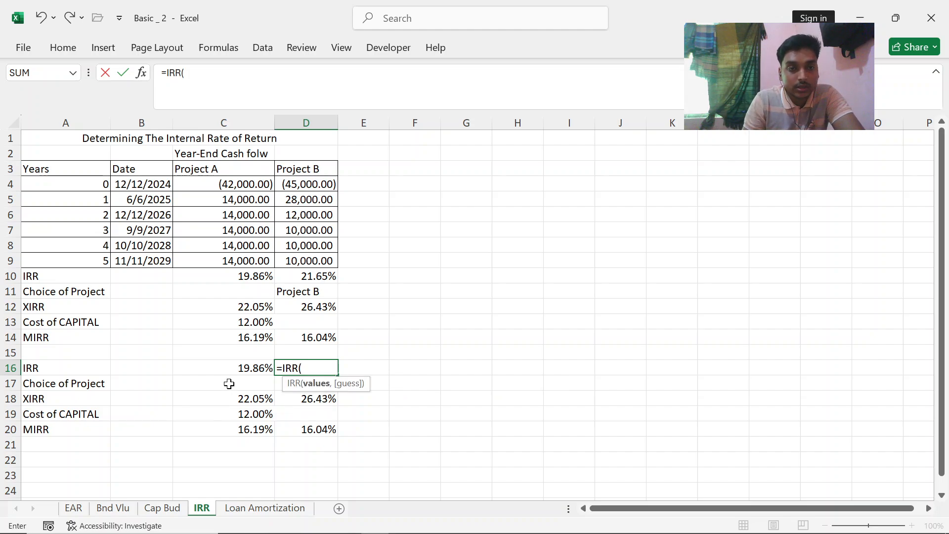
left_click_drag(313, 182, 296, 264)
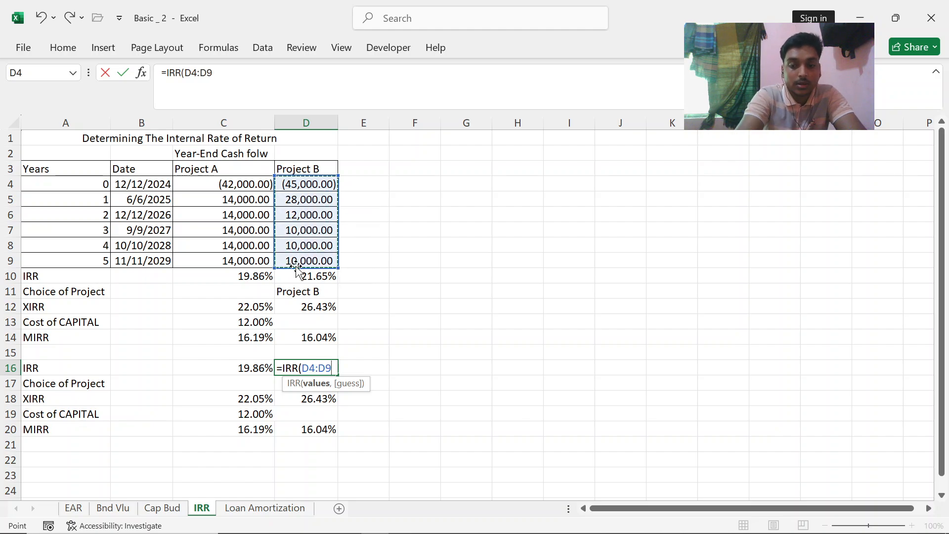
type(")")
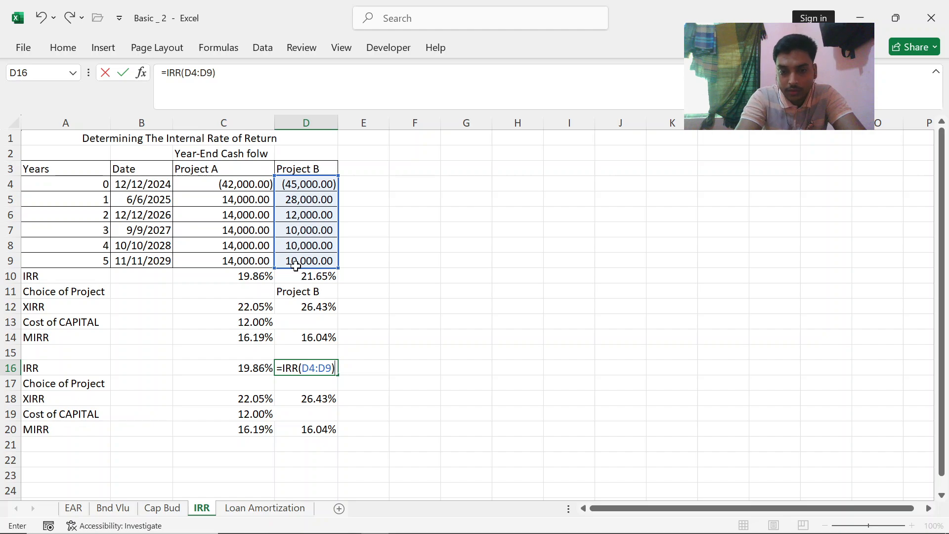
key("Return")
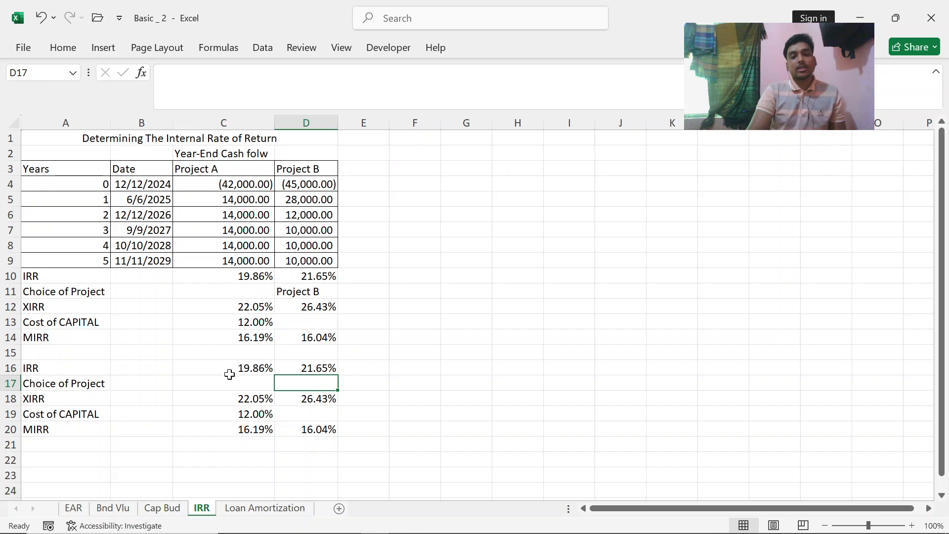
Compare Project A's XIRR formulas in C18 and C12, and re-enter C18 as =XIRR(C4:C9,B4:B9) using the cash flows and dates.
left_click(245, 400)
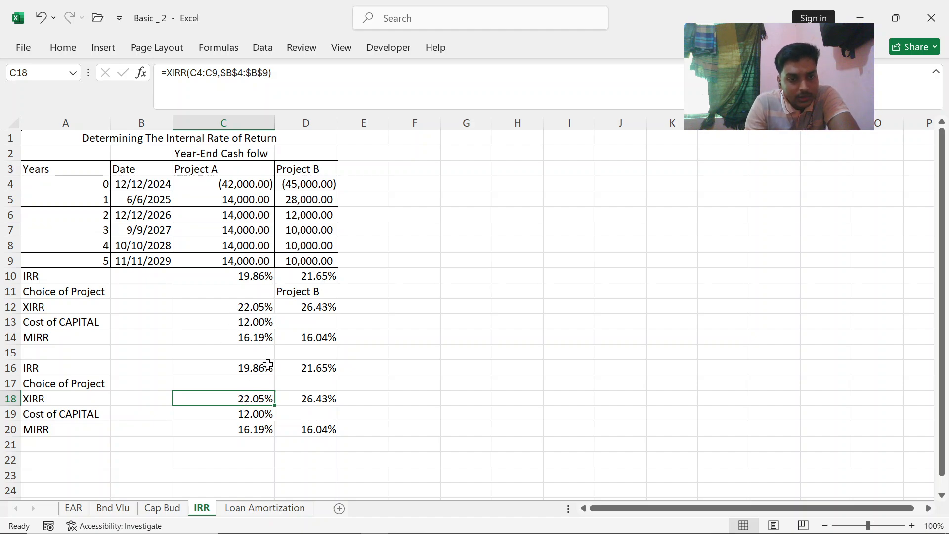
left_click(253, 307)
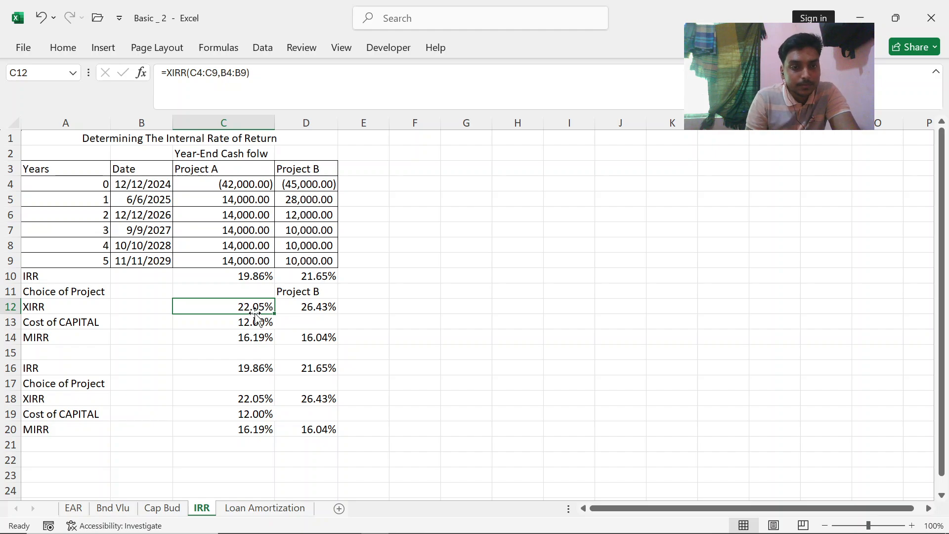
left_click(249, 400)
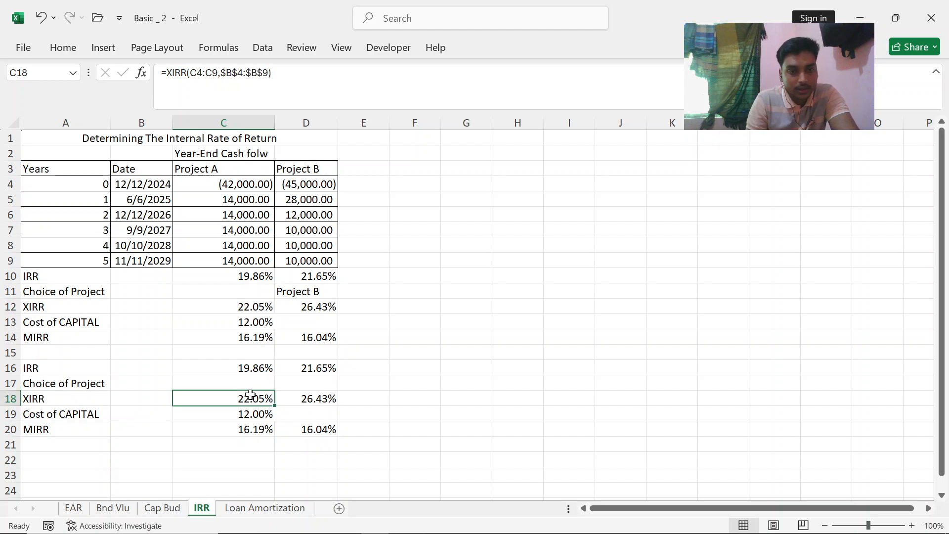
key("BackSpace")
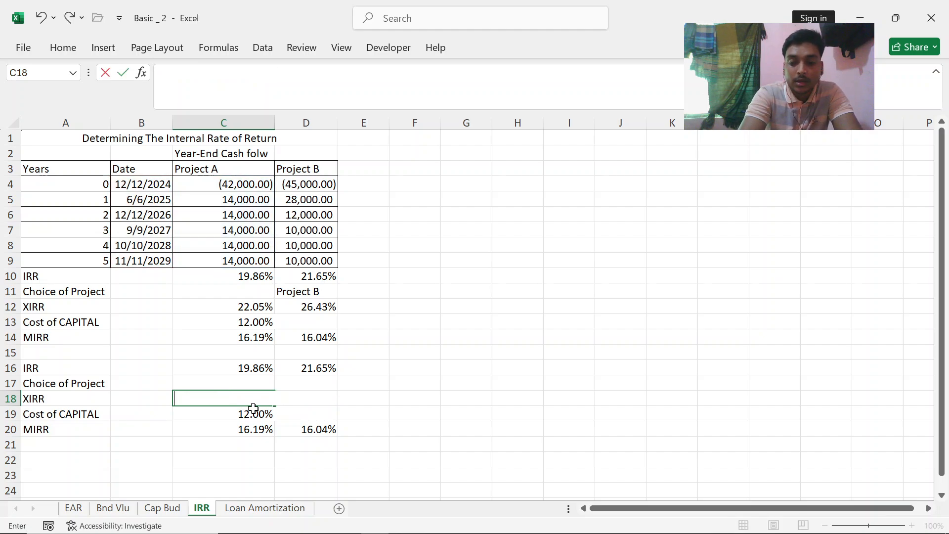
type("=xi")
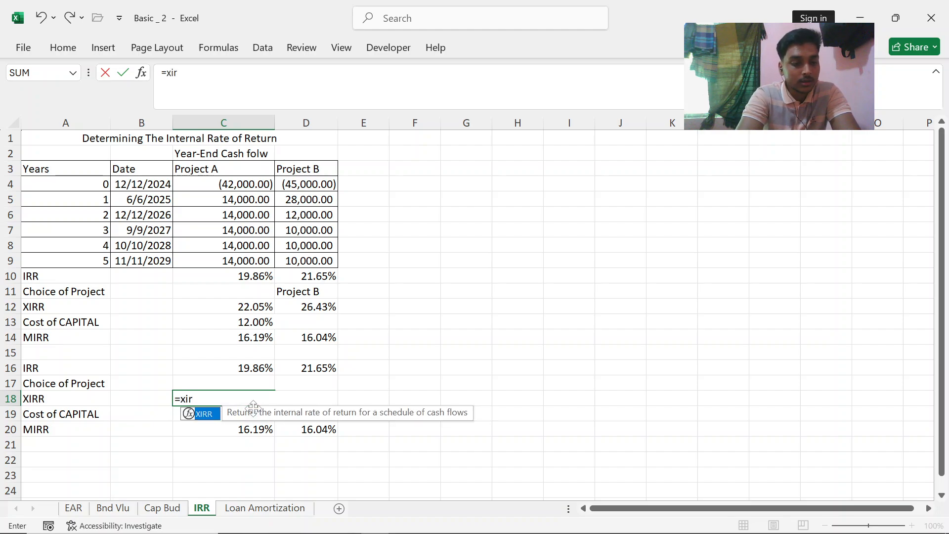
type("r")
key("Tab")
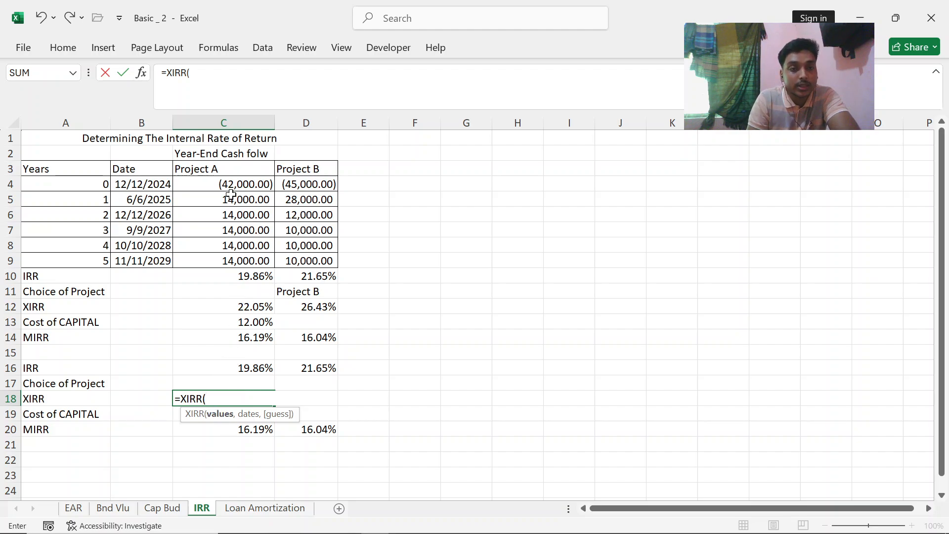
left_click_drag(227, 184, 220, 281)
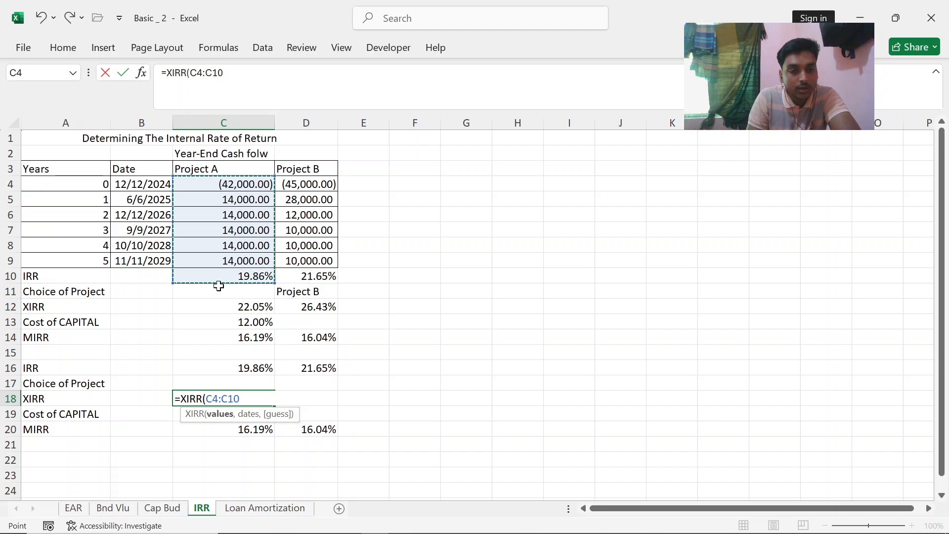
left_click_drag(228, 184, 224, 262)
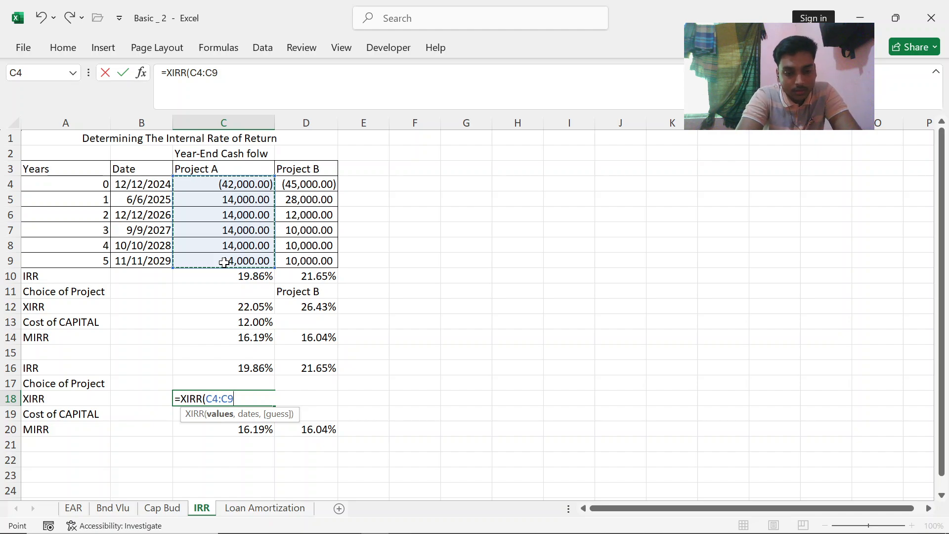
type(",")
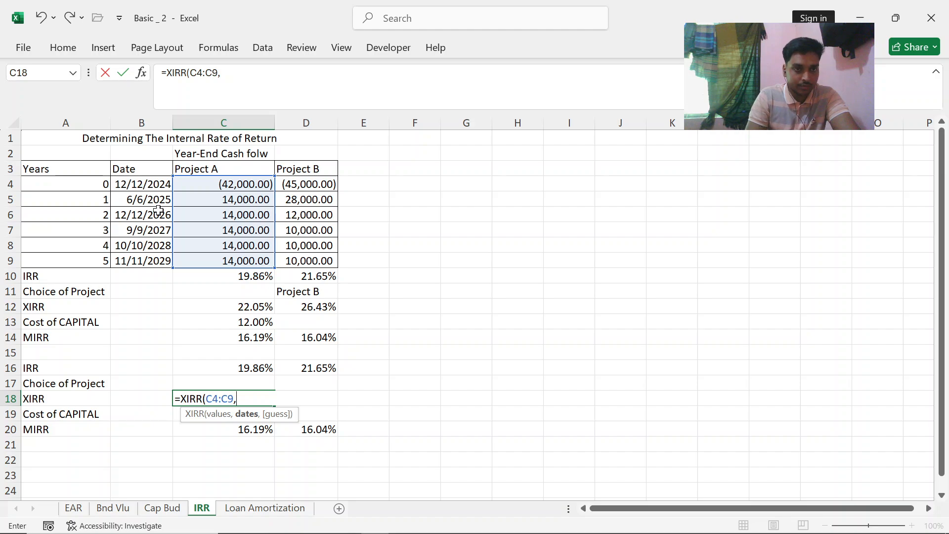
left_click_drag(143, 184, 144, 258)
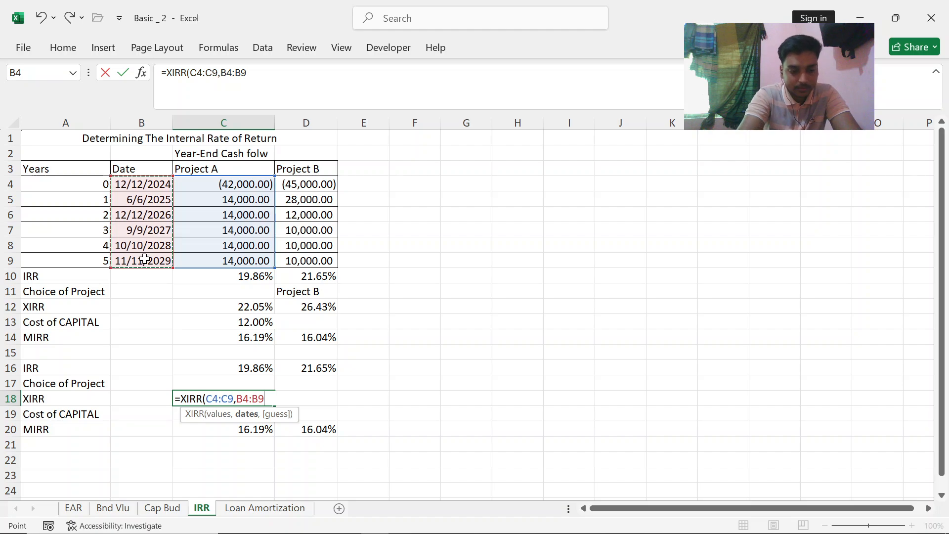
type(")")
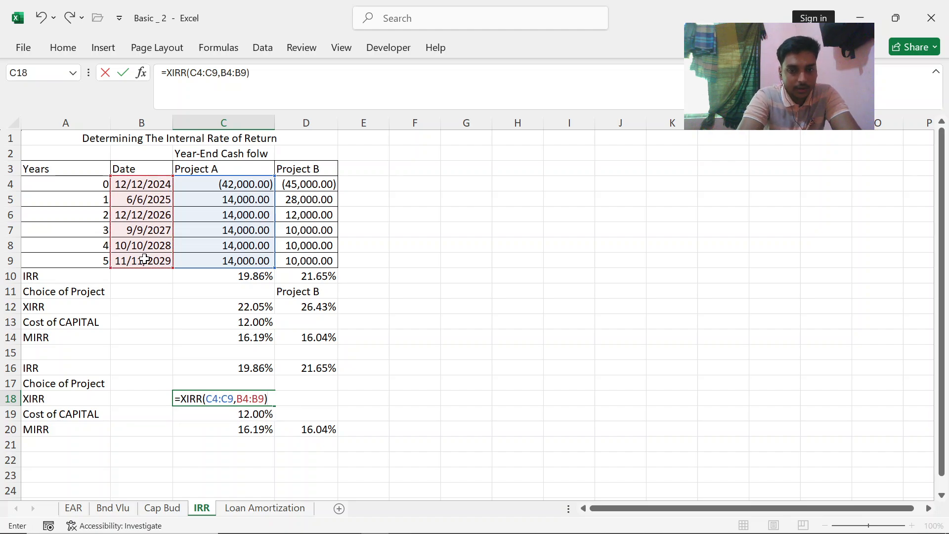
key("Return")
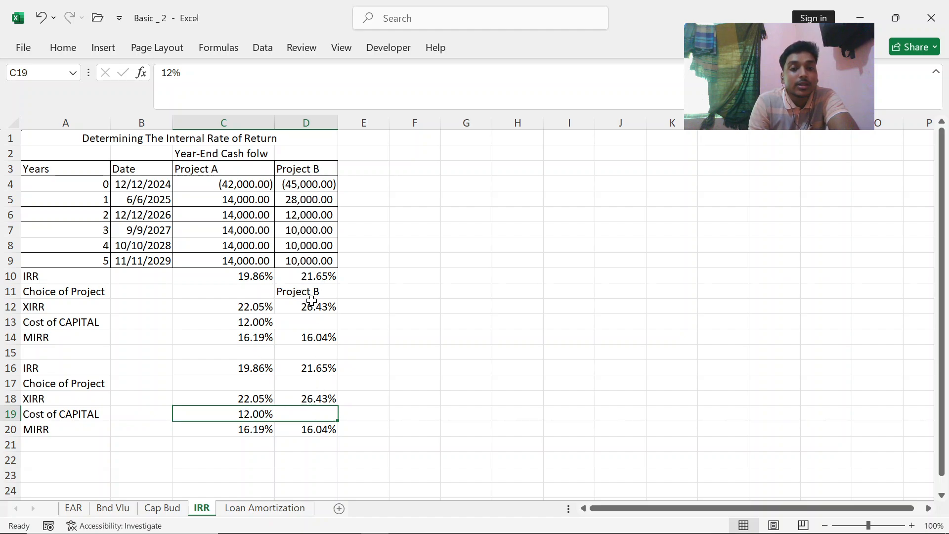
Replace Project B's XIRR in D18 with =XIRR(D4:D9,B4:B9) over its cash flows and dates.
left_click(316, 399)
key("BackSpace")
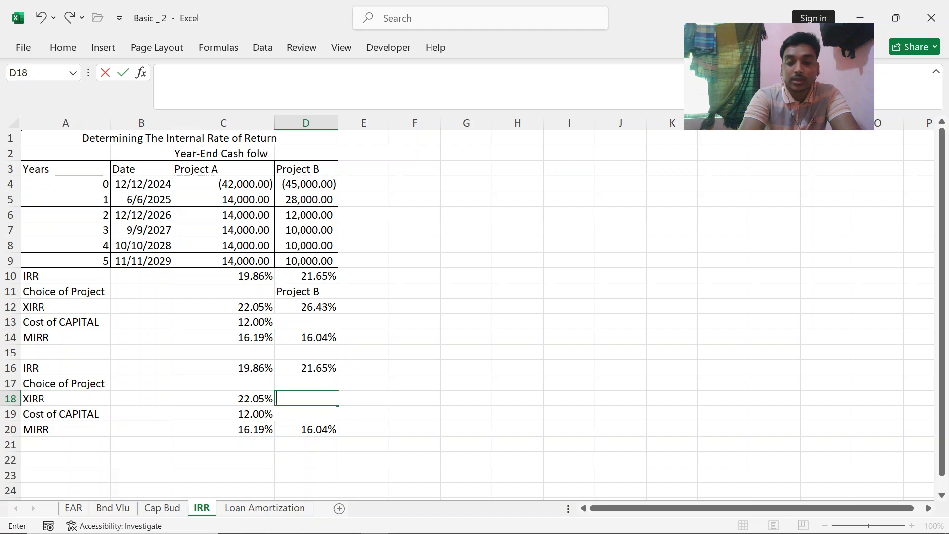
type("=")
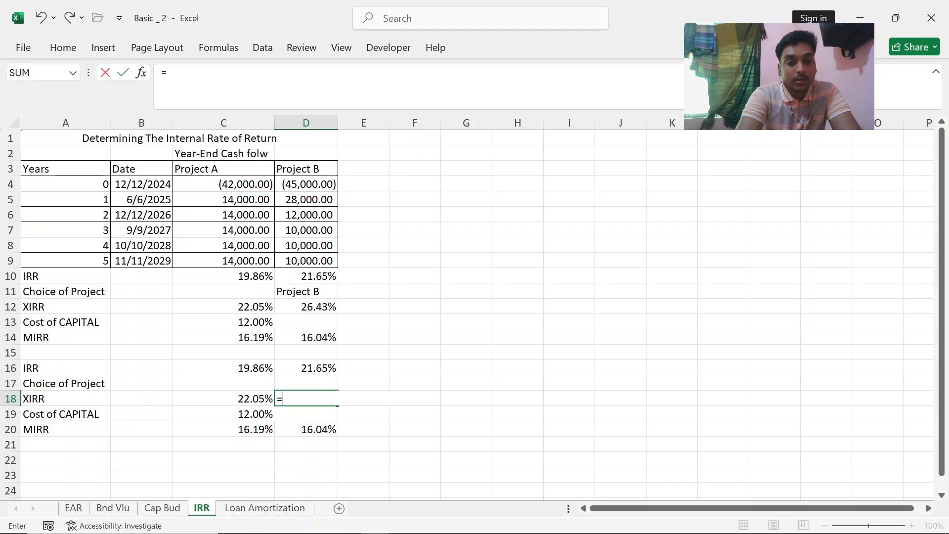
type("x")
key("BackSpace")
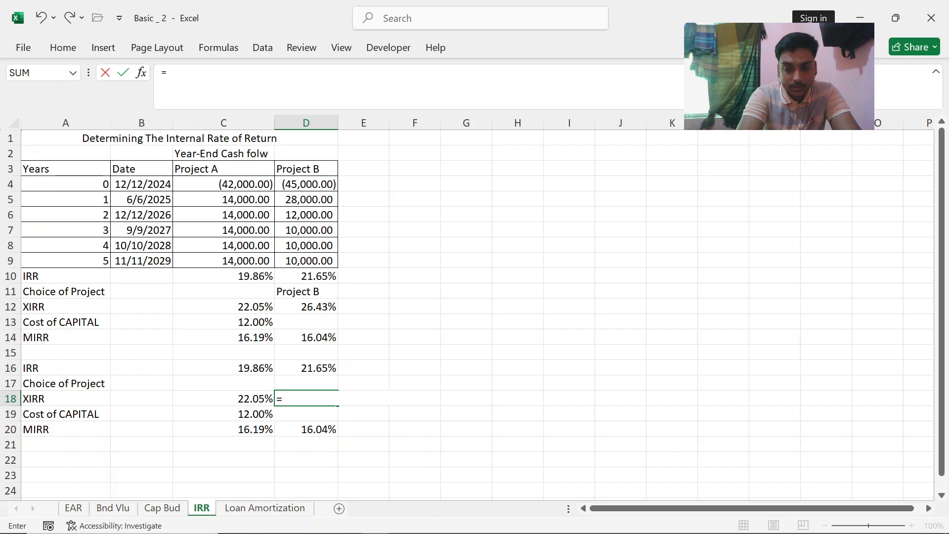
type("xi")
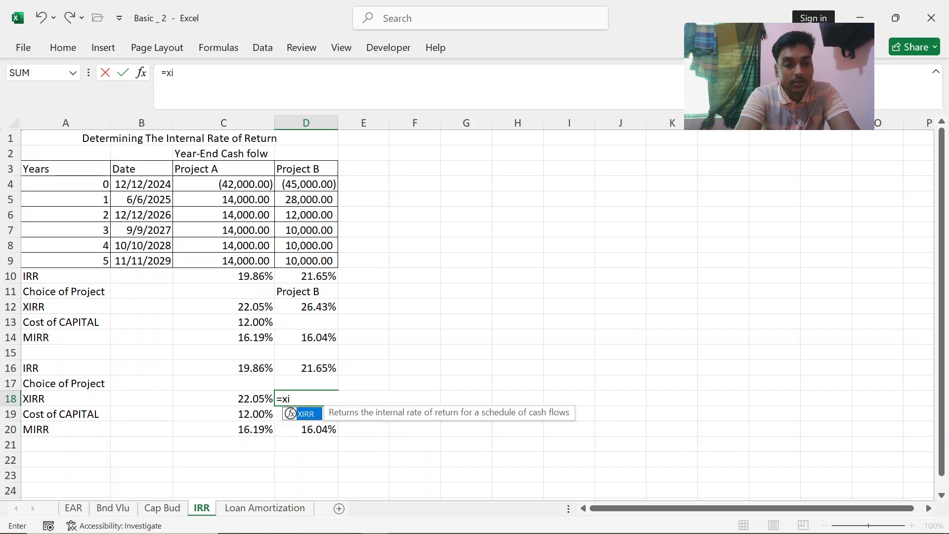
key("Tab")
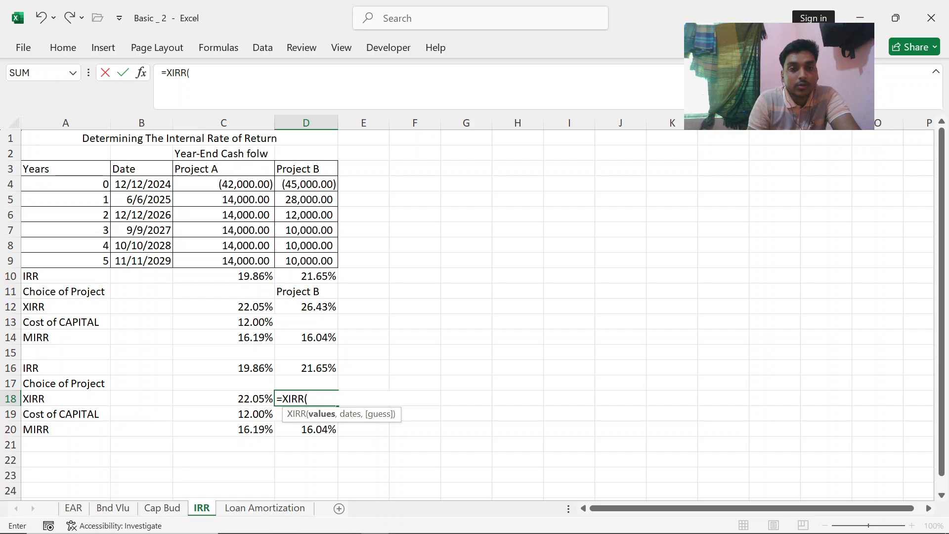
left_click_drag(295, 186, 303, 257)
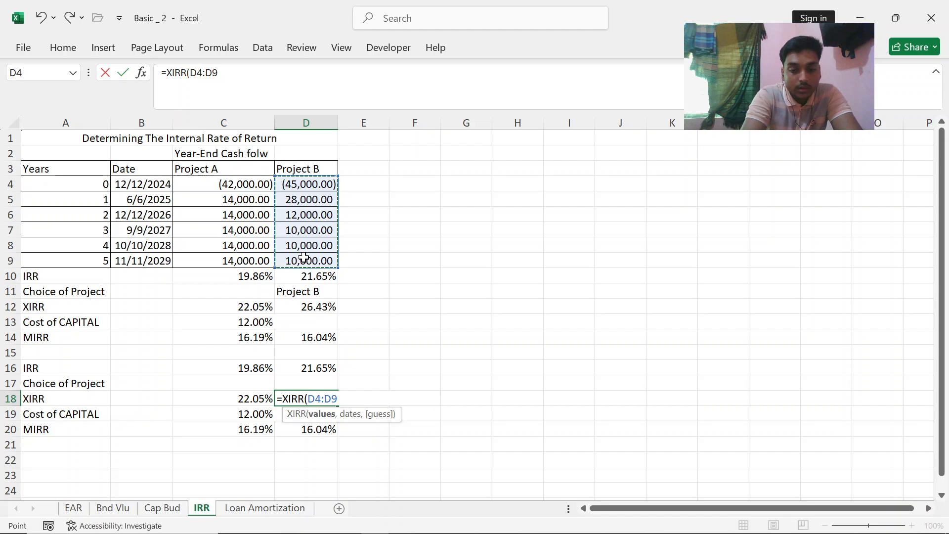
type(",")
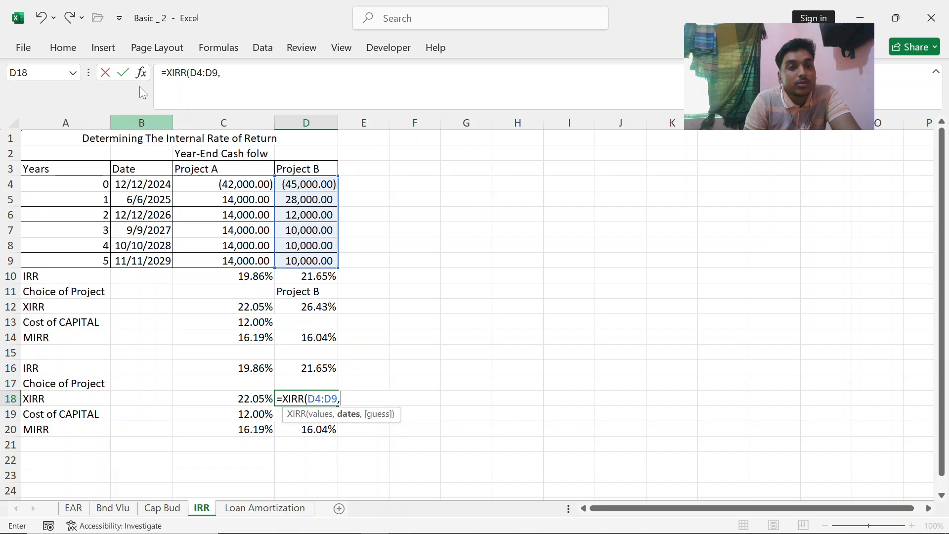
left_click_drag(135, 187, 141, 253)
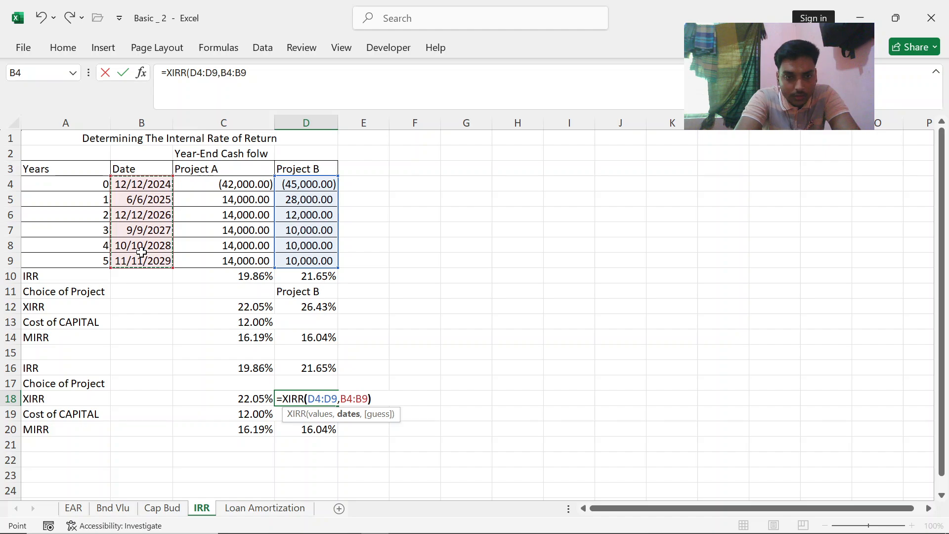
type(")")
key("Return")
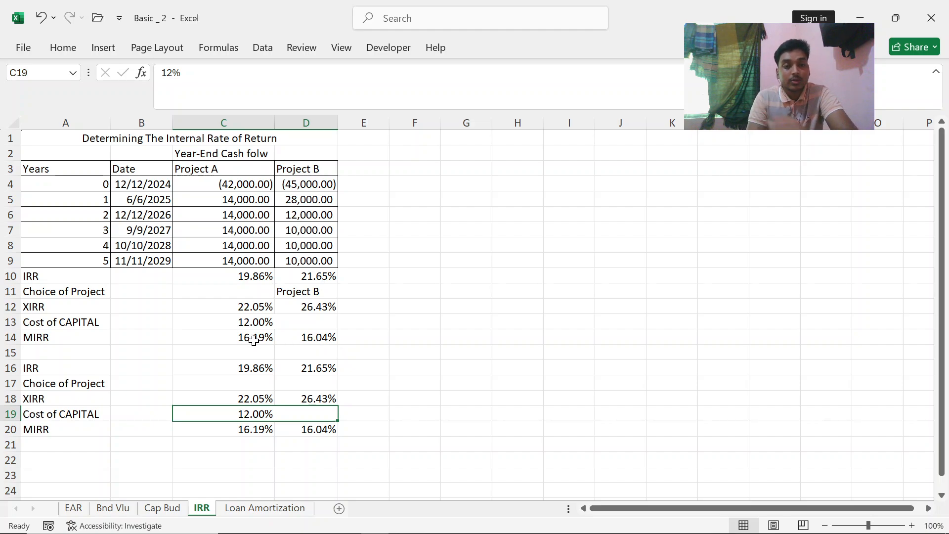
Compare Project A's MIRR formulas in C20 and C14, and clear the one in C20.
left_click(252, 431)
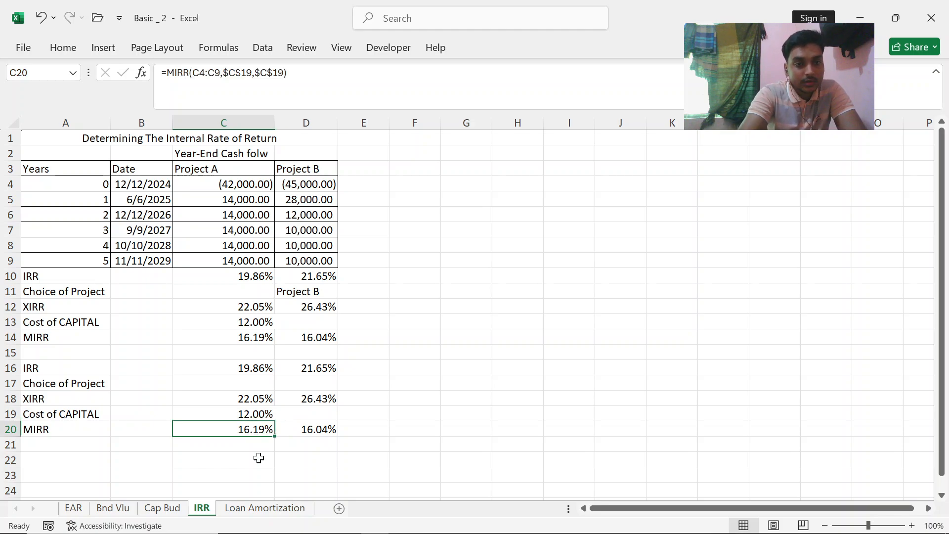
left_click(216, 343)
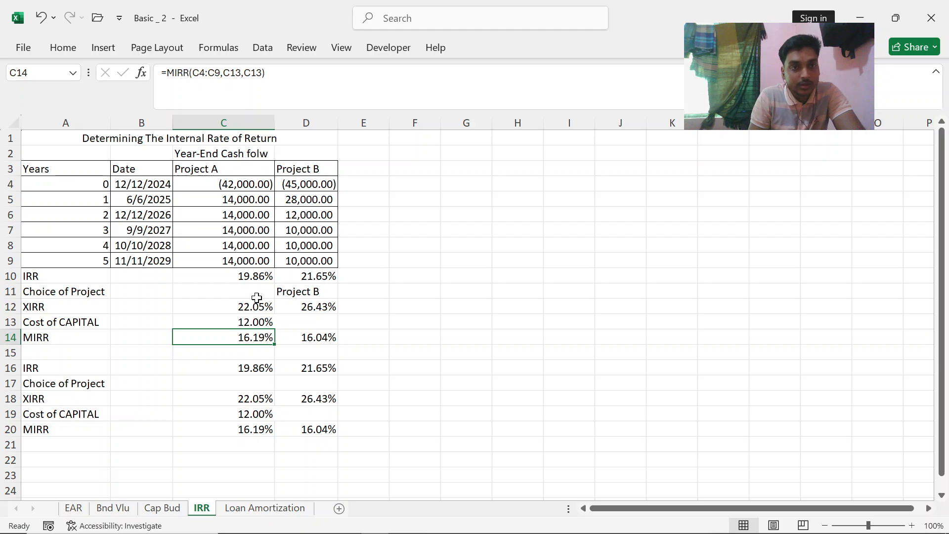
left_click(250, 433)
key("BackSpace")
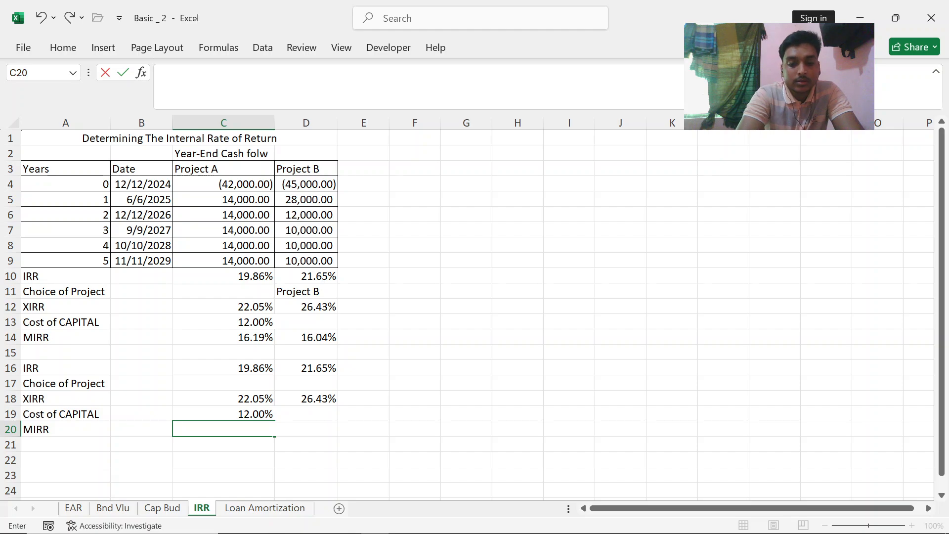
Enter =MIRR(C4:C9,C19,C19) in C20, using the cost of capital as both finance and reinvestment rate.
type("=m")
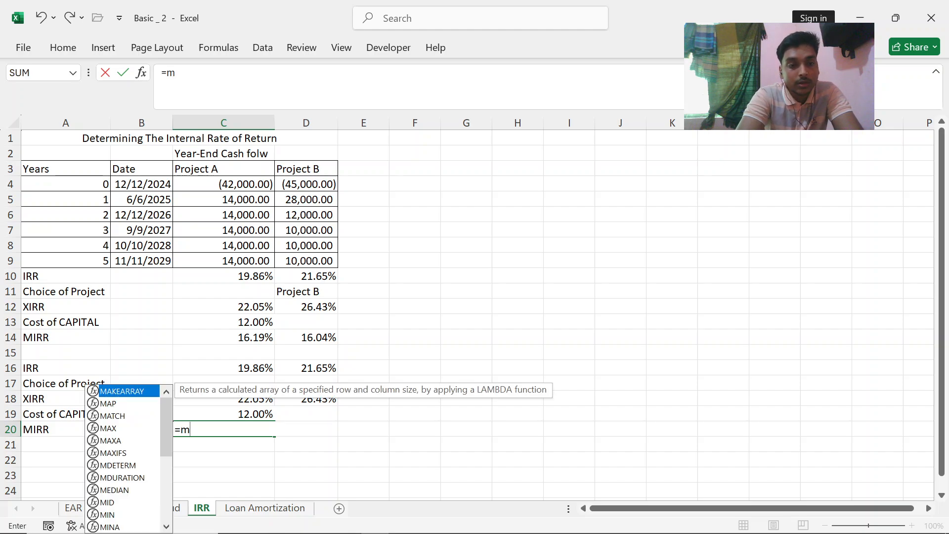
type("ir")
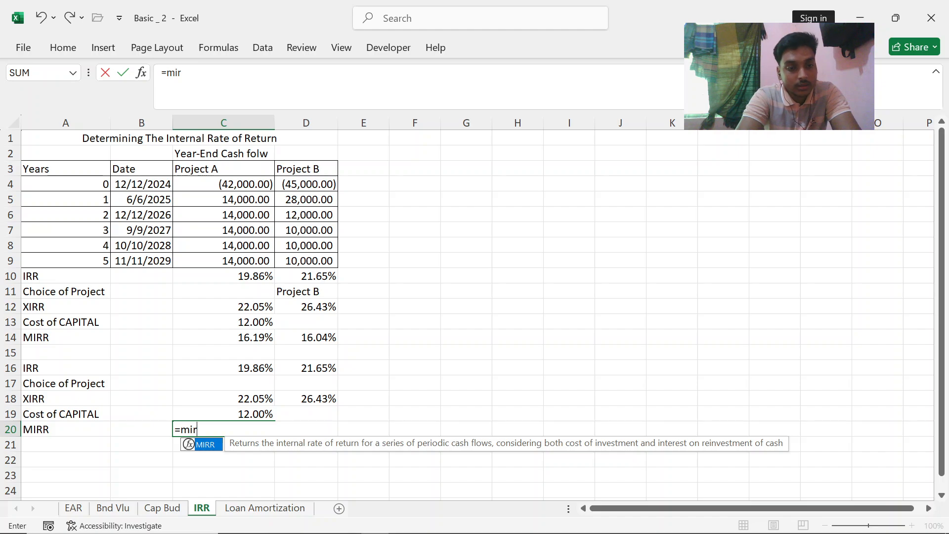
key("Tab")
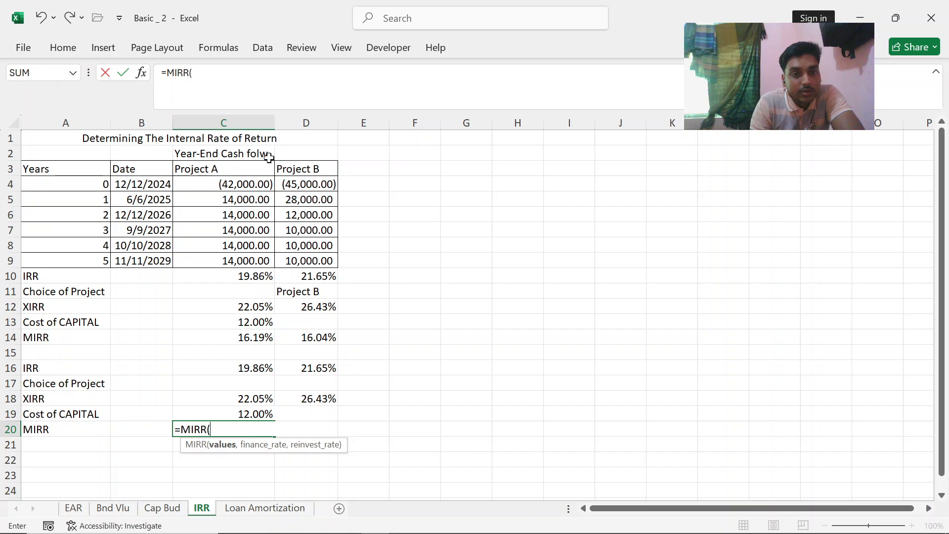
left_click_drag(245, 187, 234, 255)
type(",")
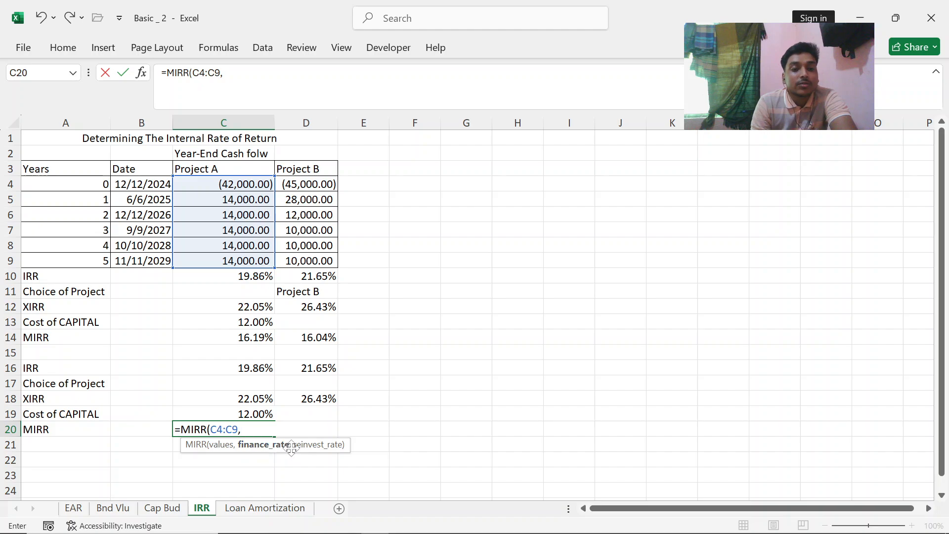
left_click(253, 416)
type(",")
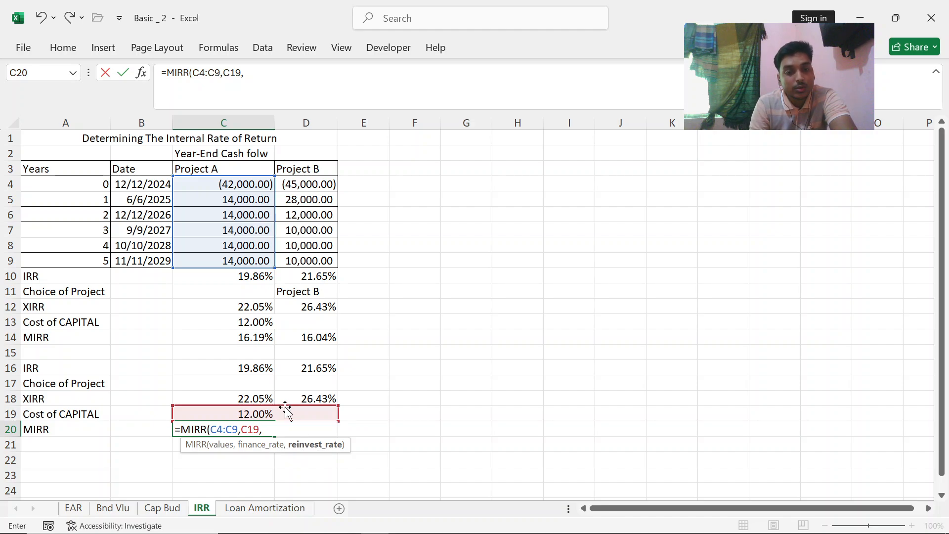
left_click(232, 414)
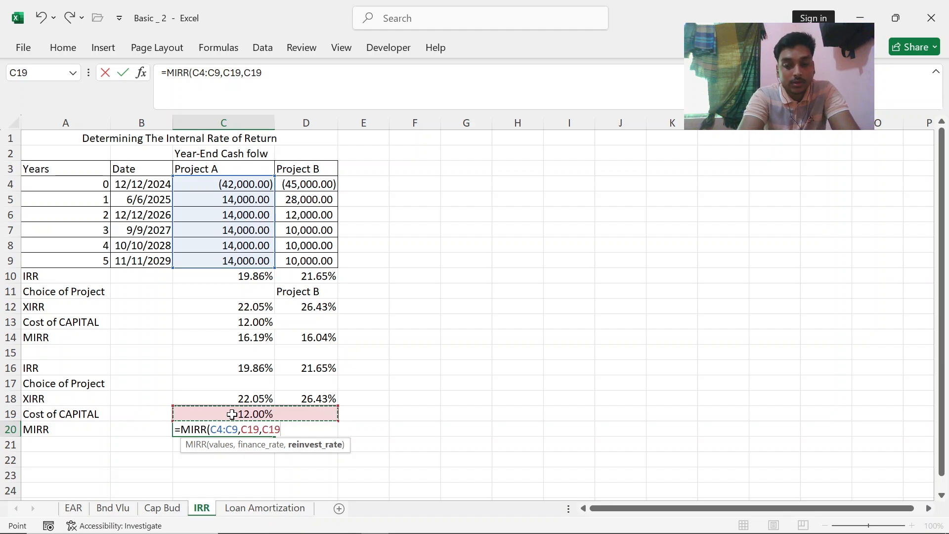
type(")")
key("Return")
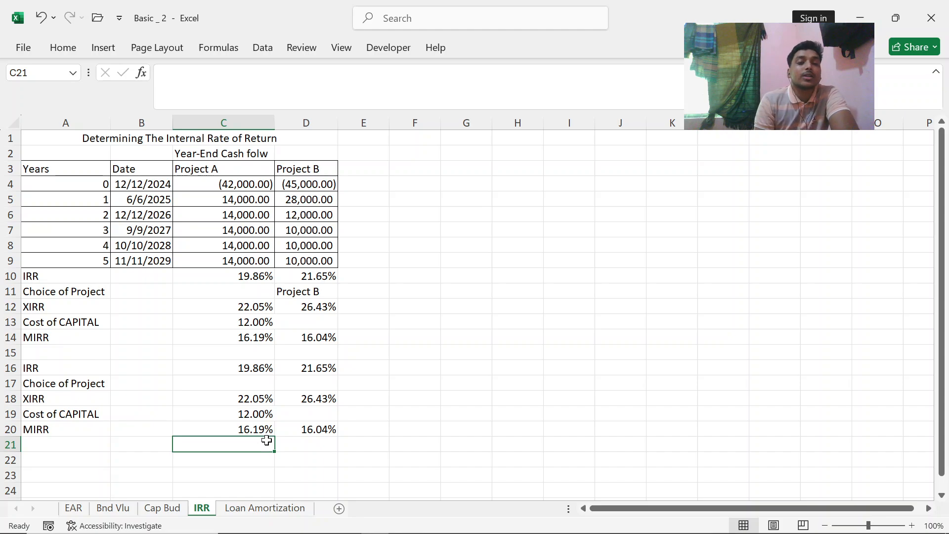
Replace Project B's MIRR in D20 with =MIRR(D4:D9,C19,C19), using the cost of capital for both rates.
left_click(318, 432)
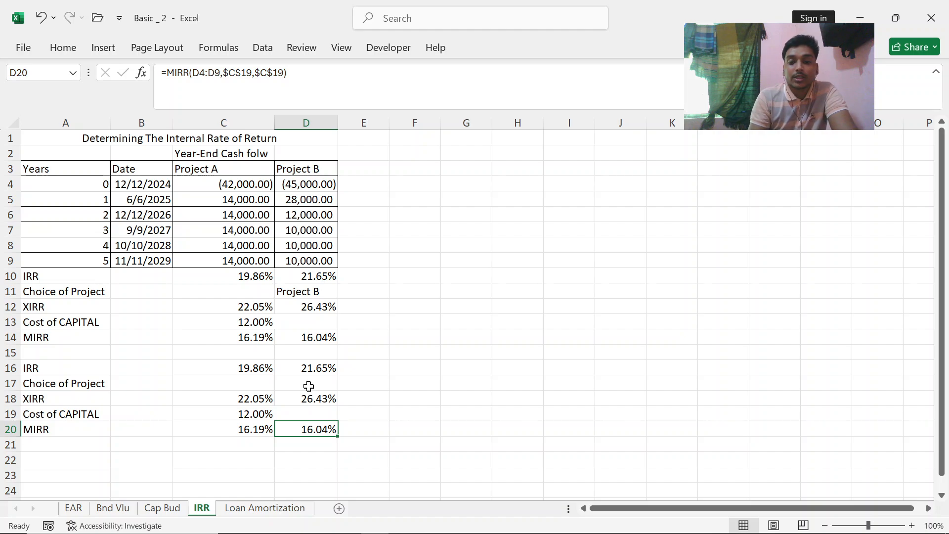
key("BackSpace")
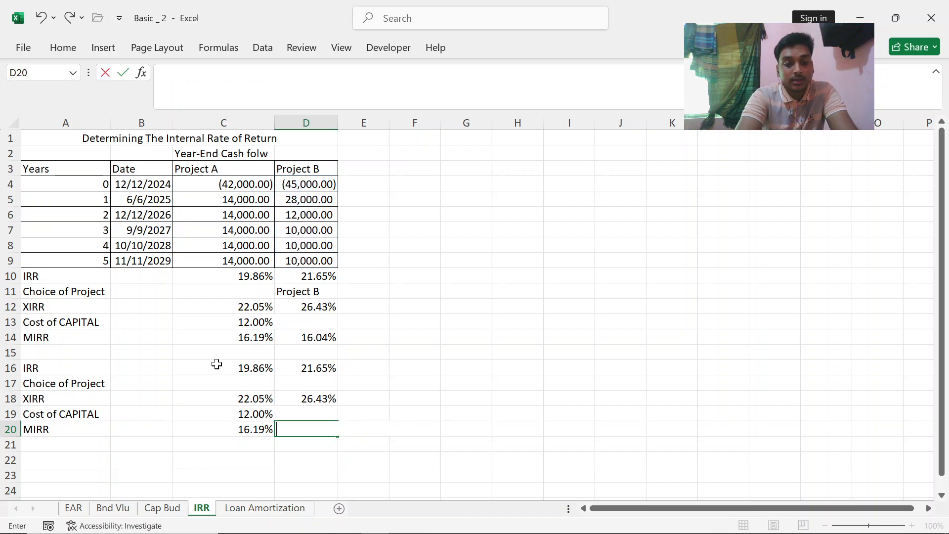
type("=mirr")
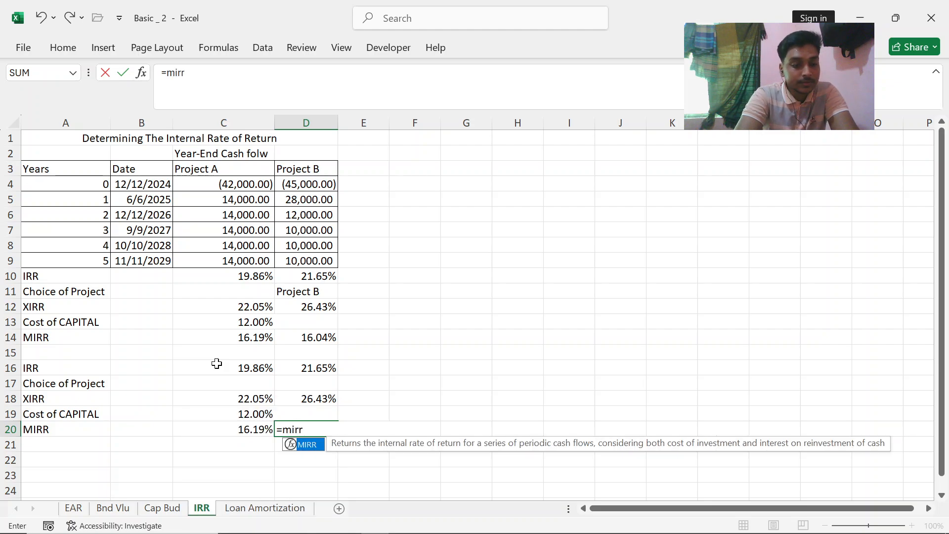
key("Tab")
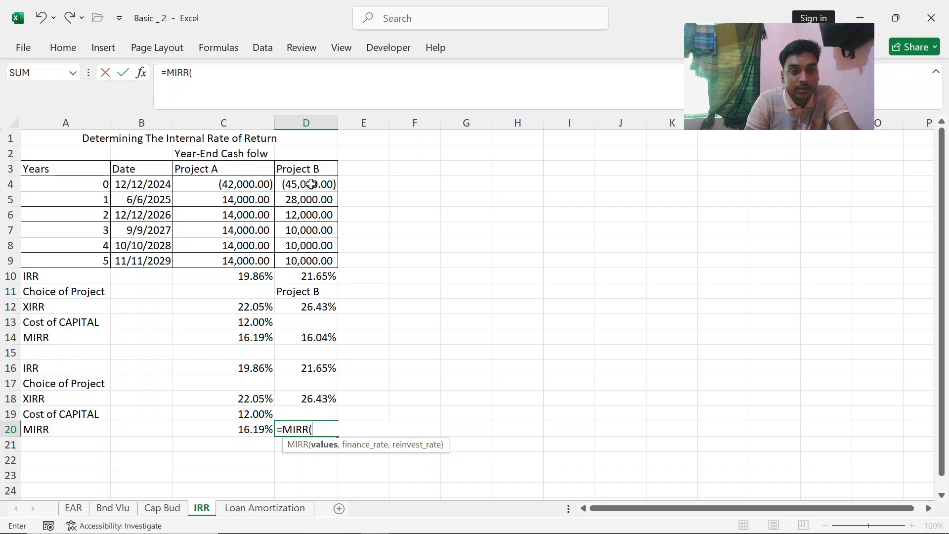
left_click_drag(310, 185, 304, 257)
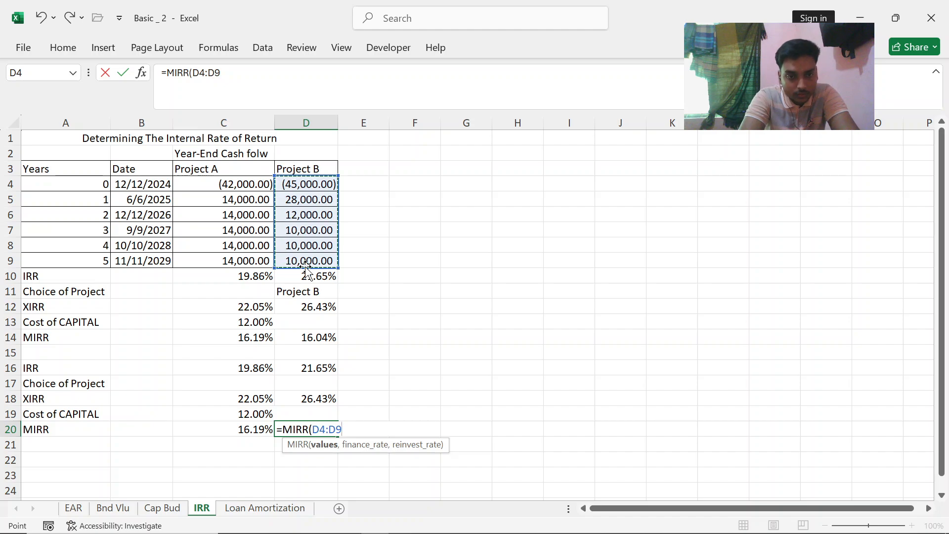
type(",")
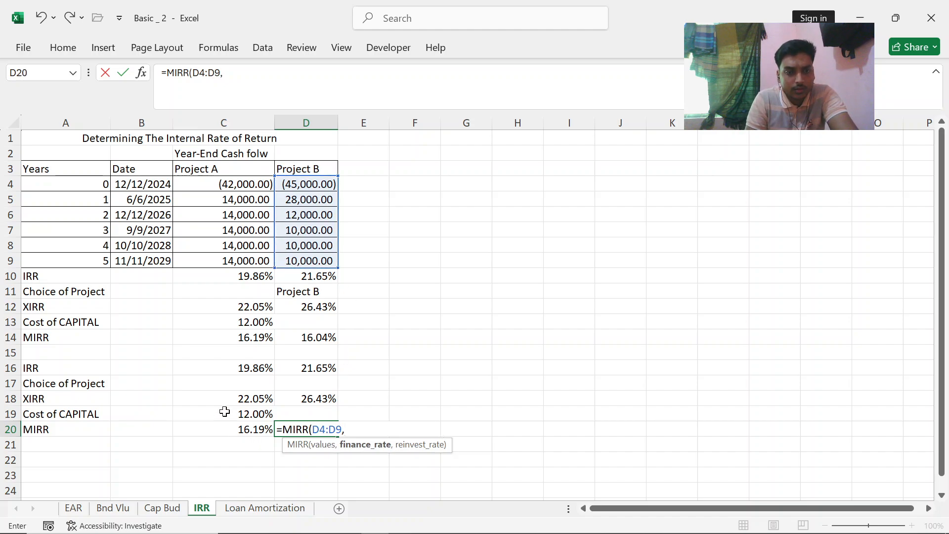
left_click(251, 416)
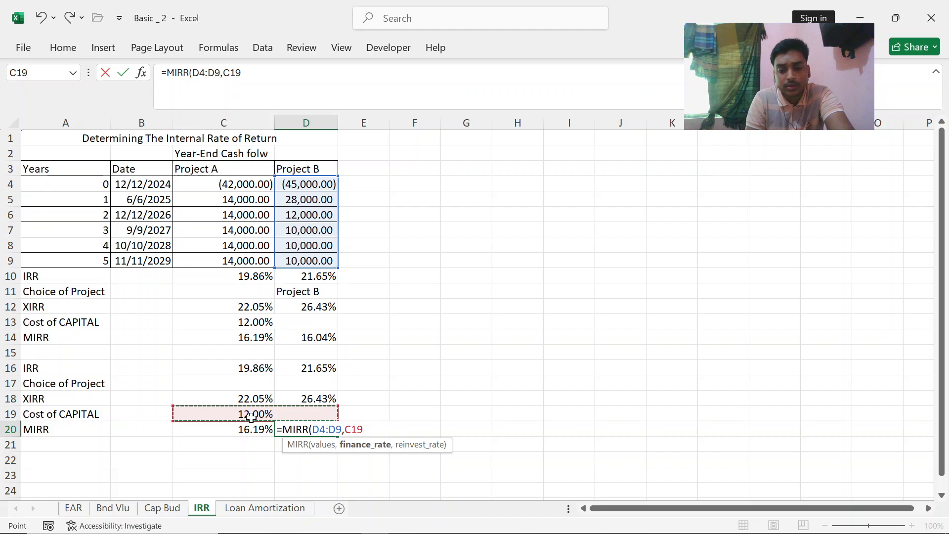
type(",")
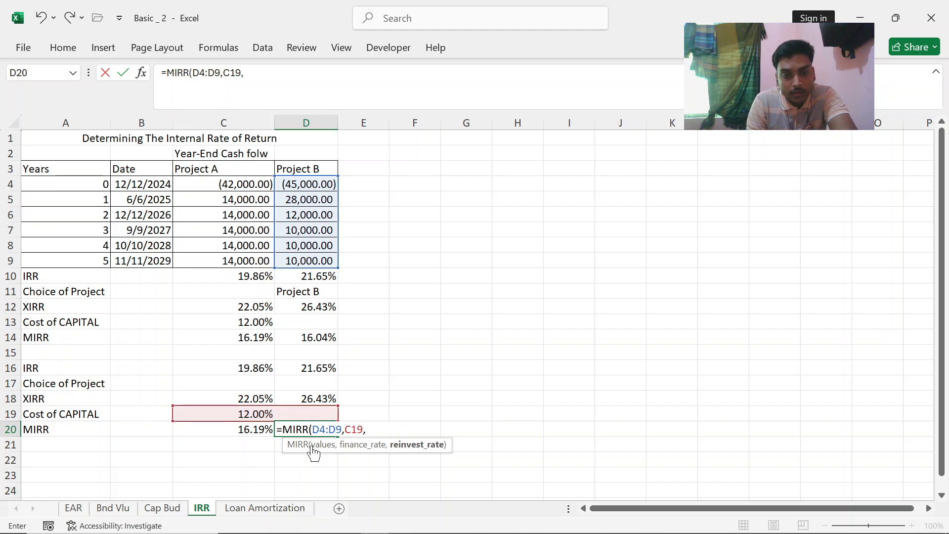
left_click(248, 416)
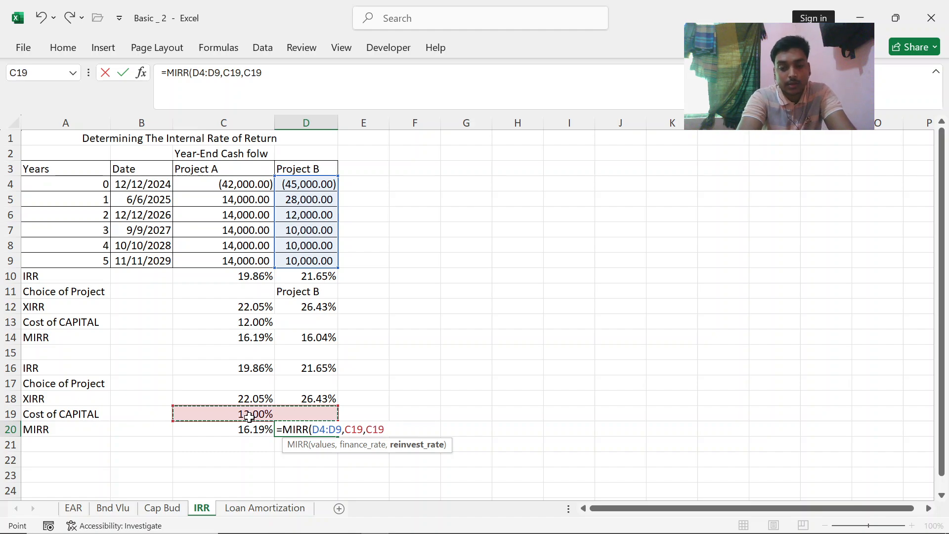
type(")")
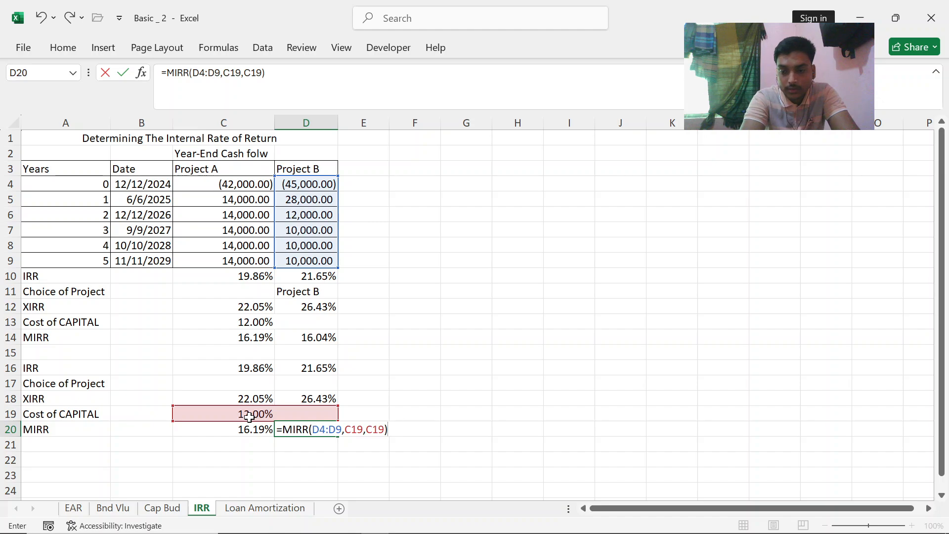
key("Return")
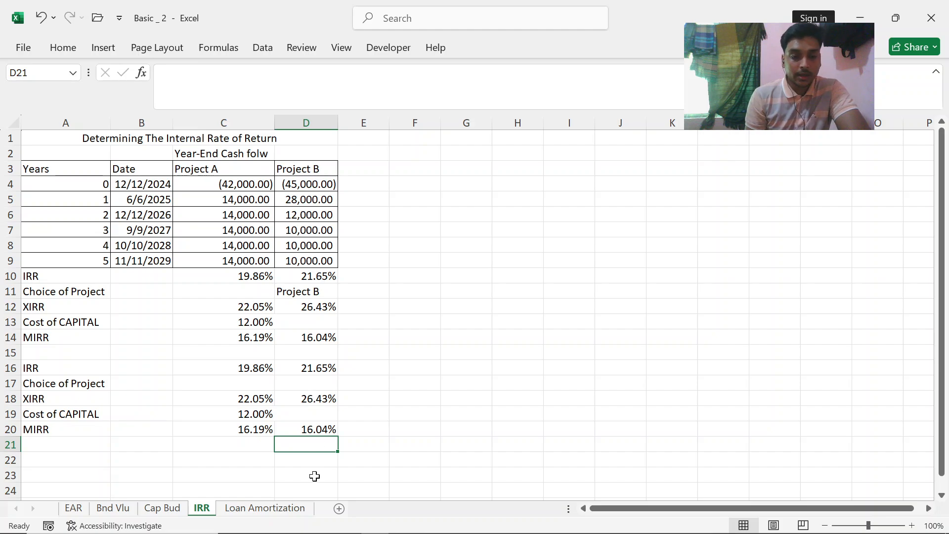
Open the Loan Amortization sheet and review the completed payment schedule through its last month.
left_click(265, 509)
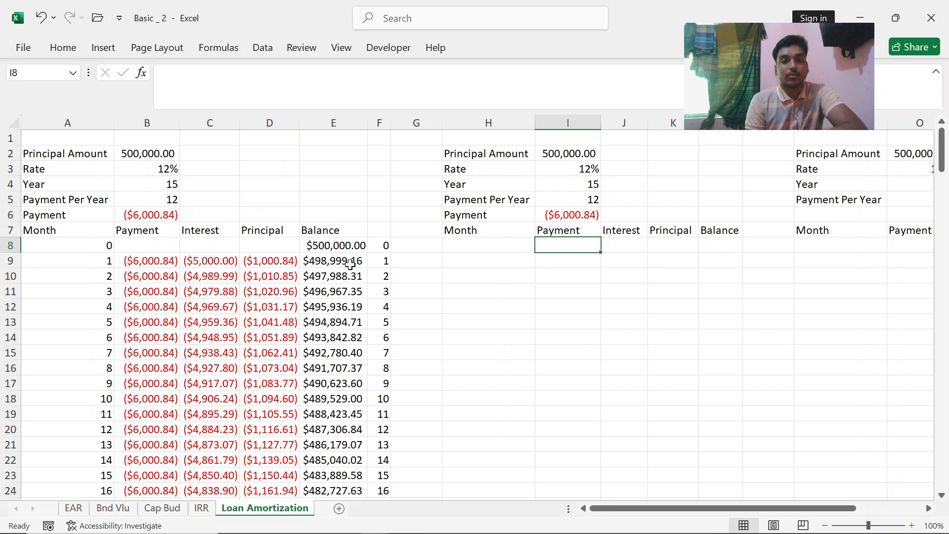
scroll(393, 294, "down", 1)
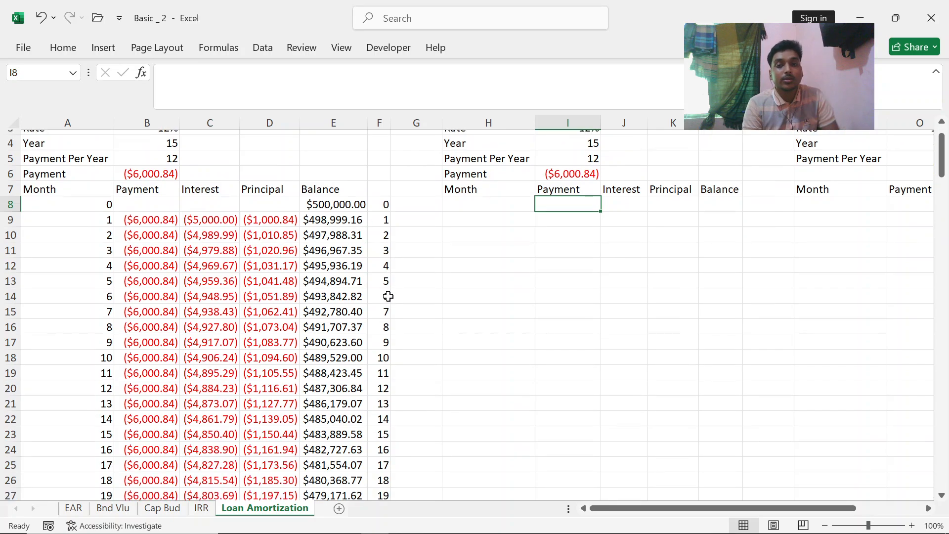
scroll(393, 294, "up", 1)
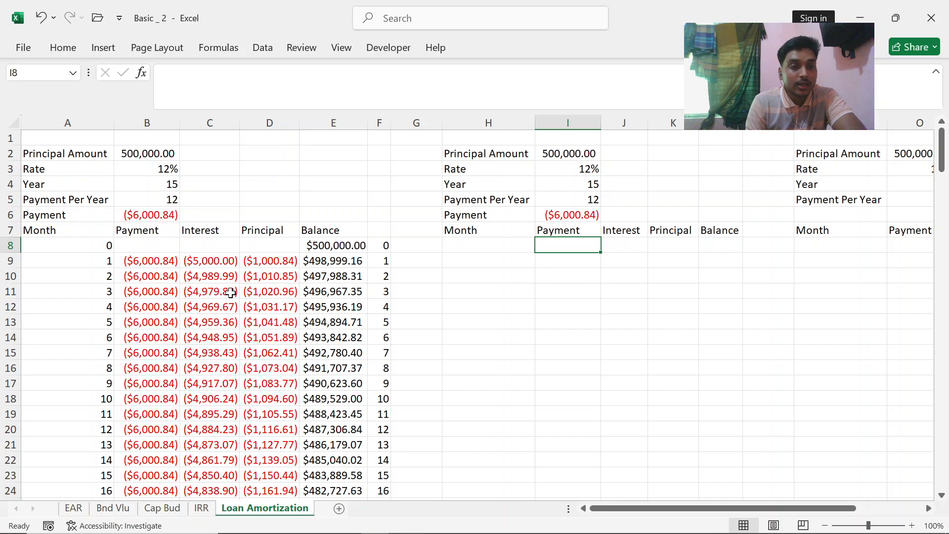
scroll(230, 293, "down", 20)
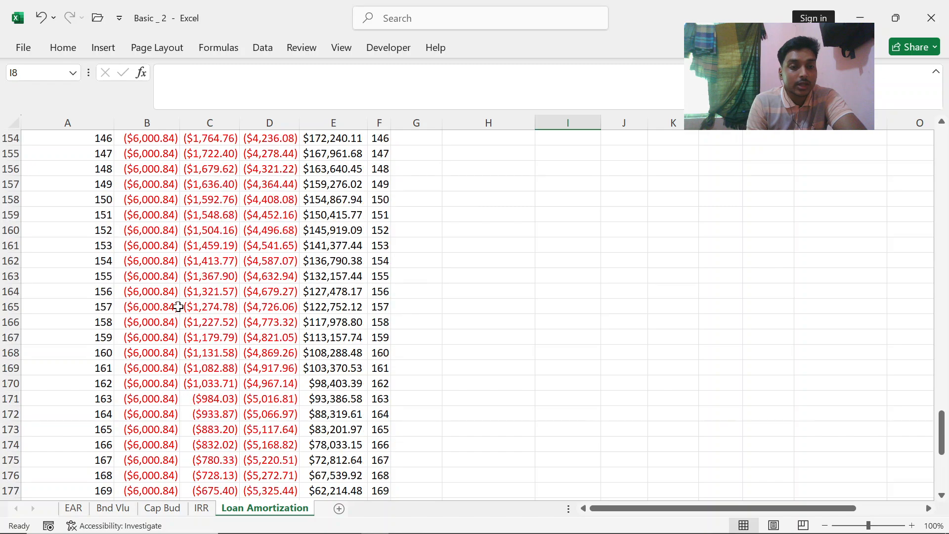
scroll(179, 304, "down", 19)
scroll(182, 303, "up", 11)
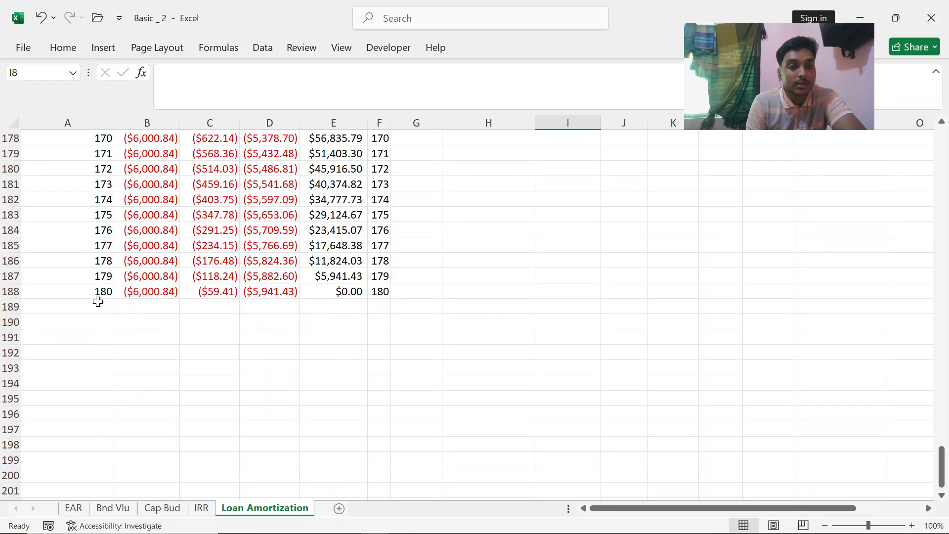
Start the Month column of the second amortization table with 0 in H8 and 1 in H9.
scroll(280, 293, "up", 20)
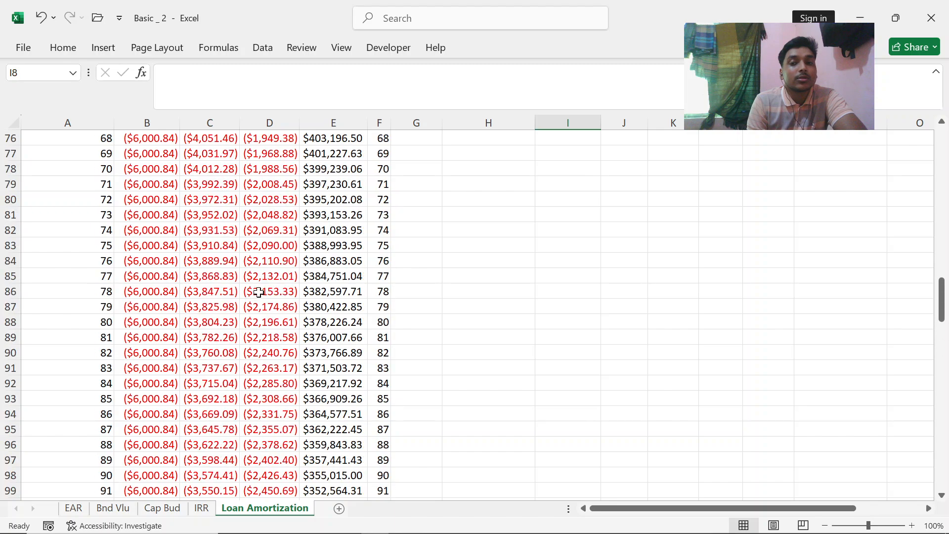
scroll(279, 293, "up", 10)
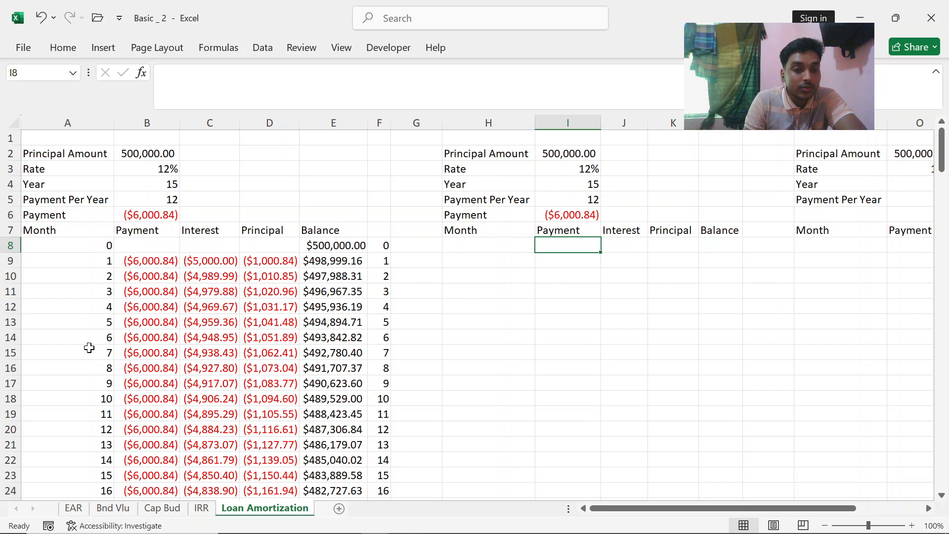
left_click(506, 245)
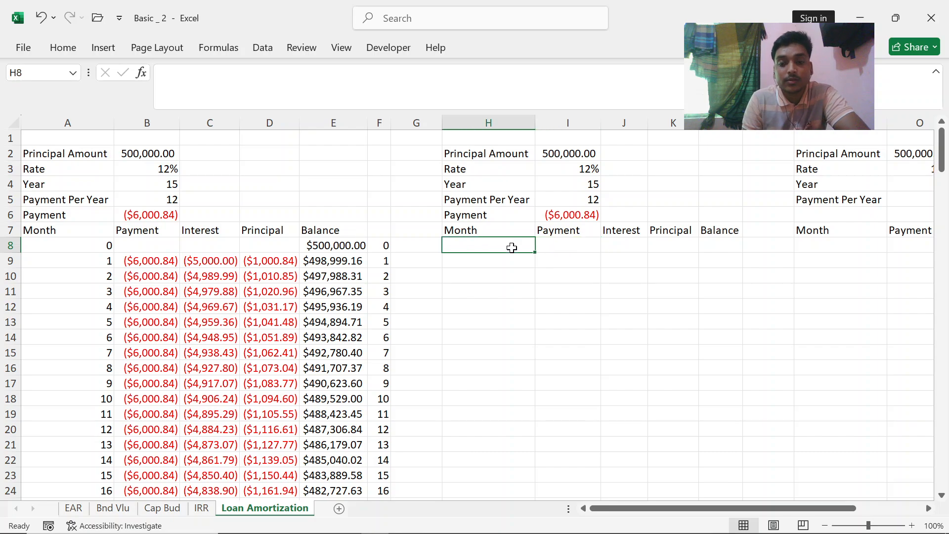
type("0")
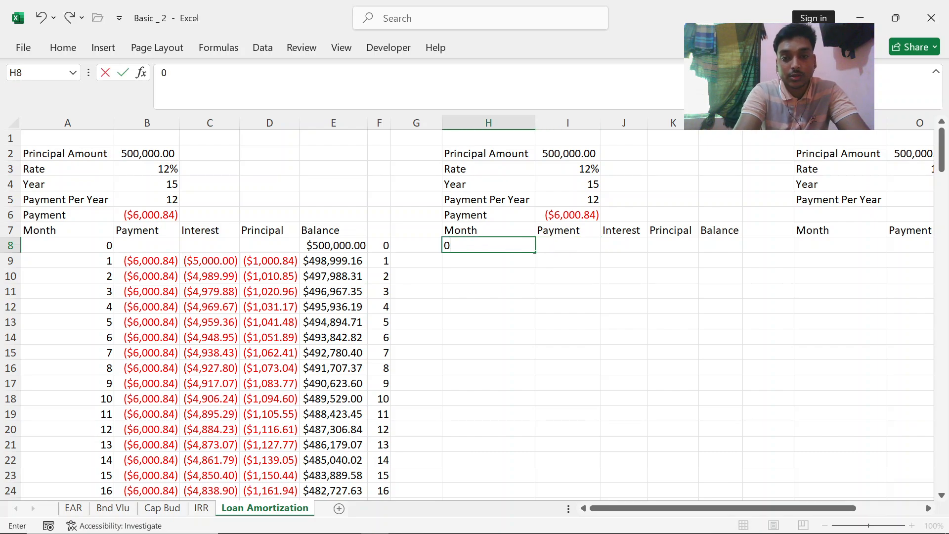
key("Return")
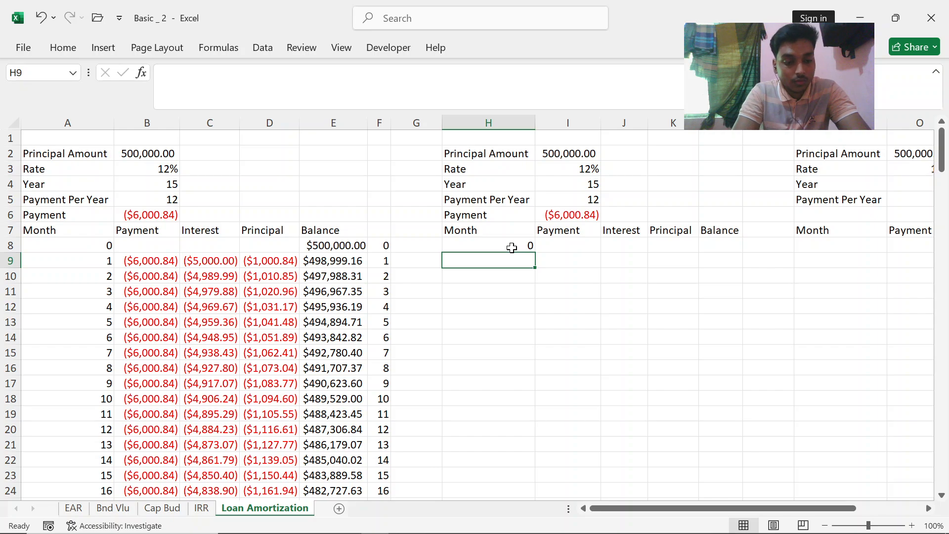
type("1")
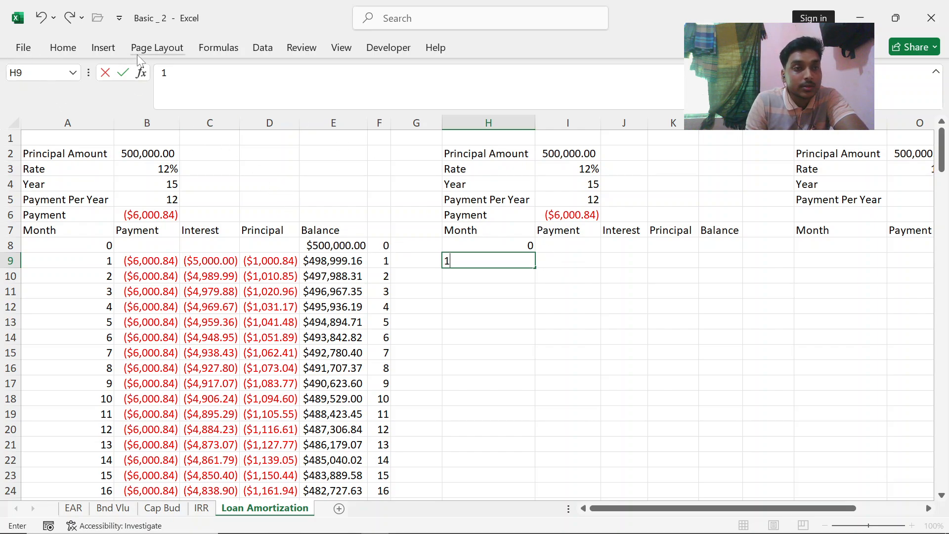
left_click(67, 46)
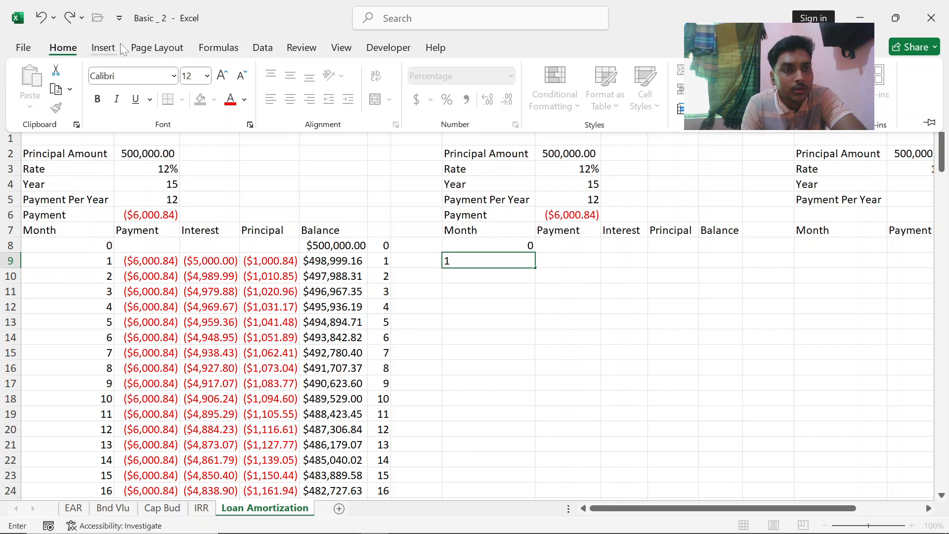
left_click(102, 49)
left_click(64, 50)
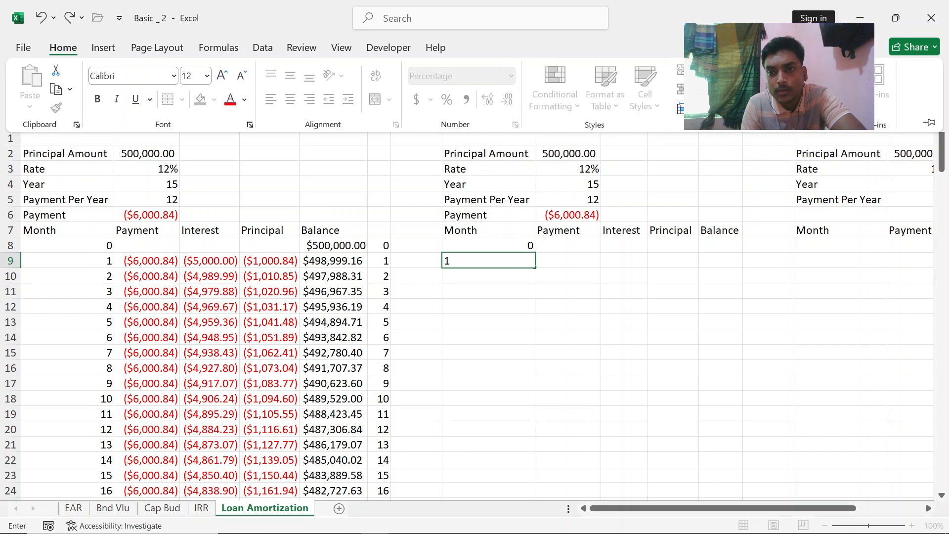
left_click(701, 108)
left_click(701, 109)
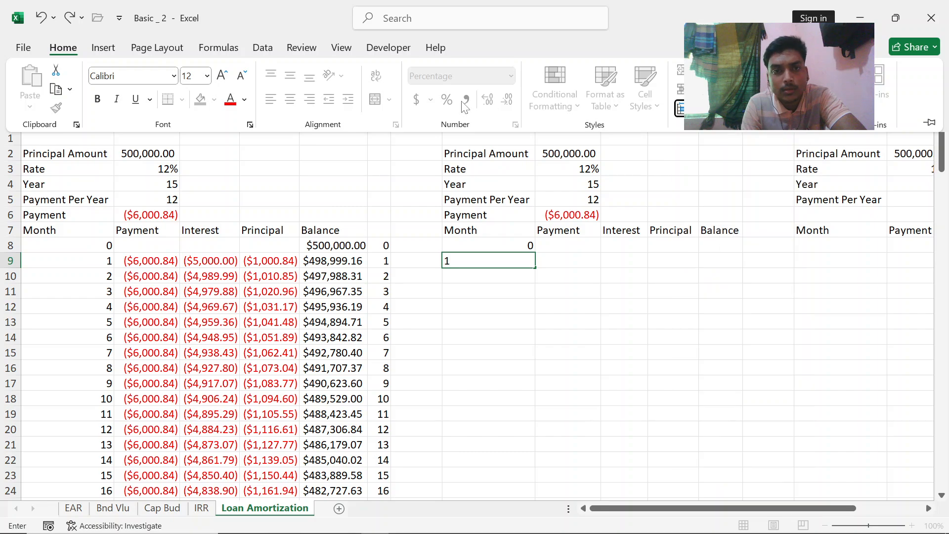
left_click(66, 49)
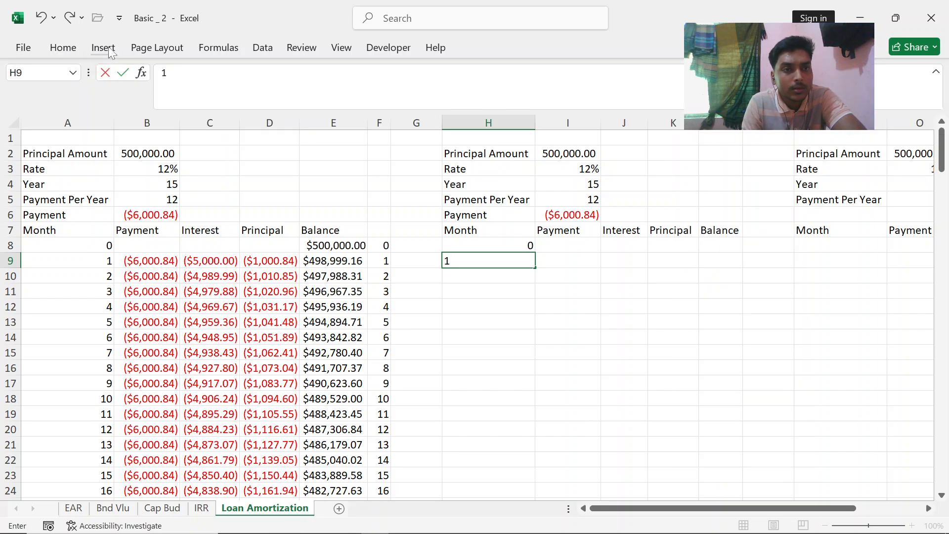
left_click(102, 47)
left_click(63, 48)
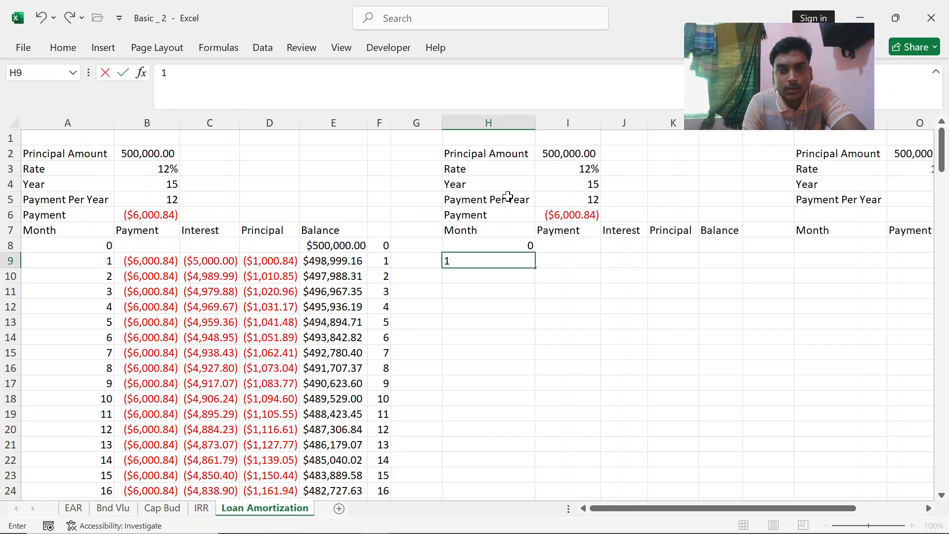
left_click(61, 50)
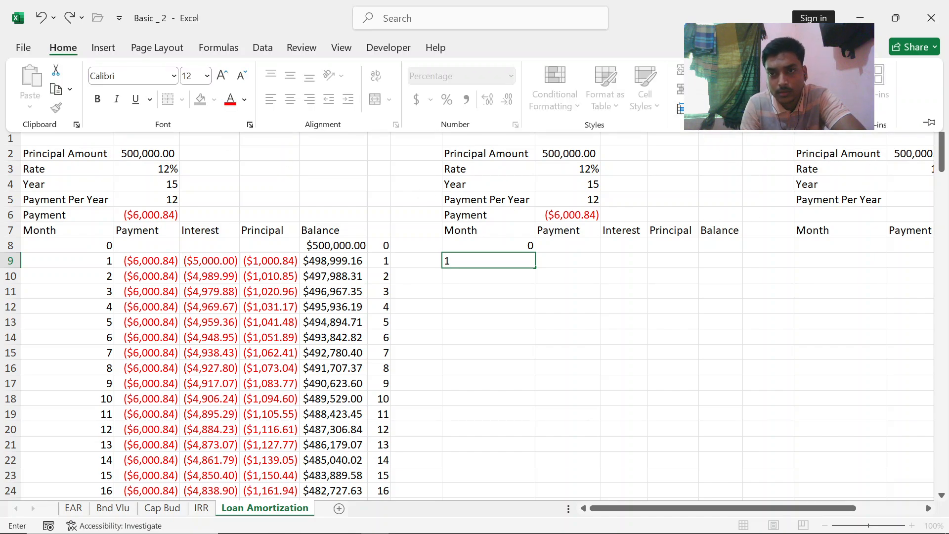
left_click(869, 16)
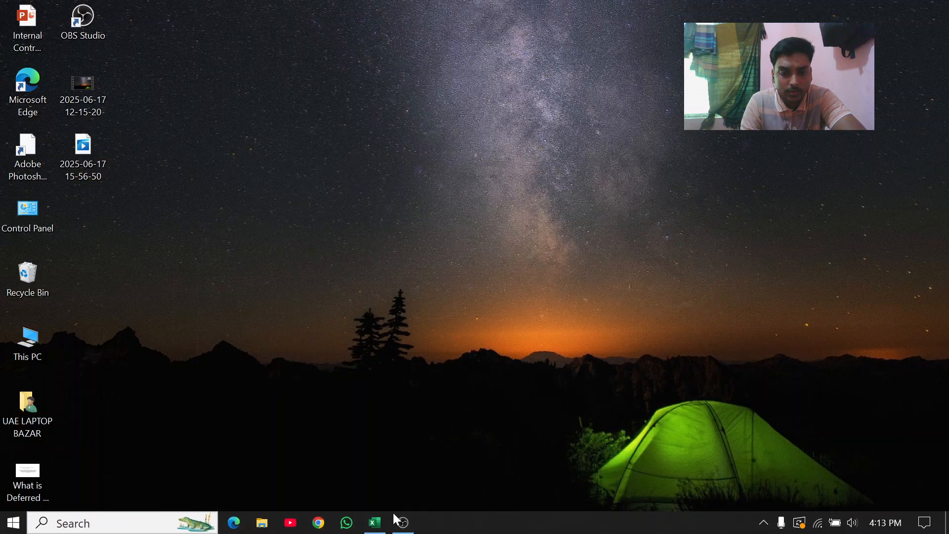